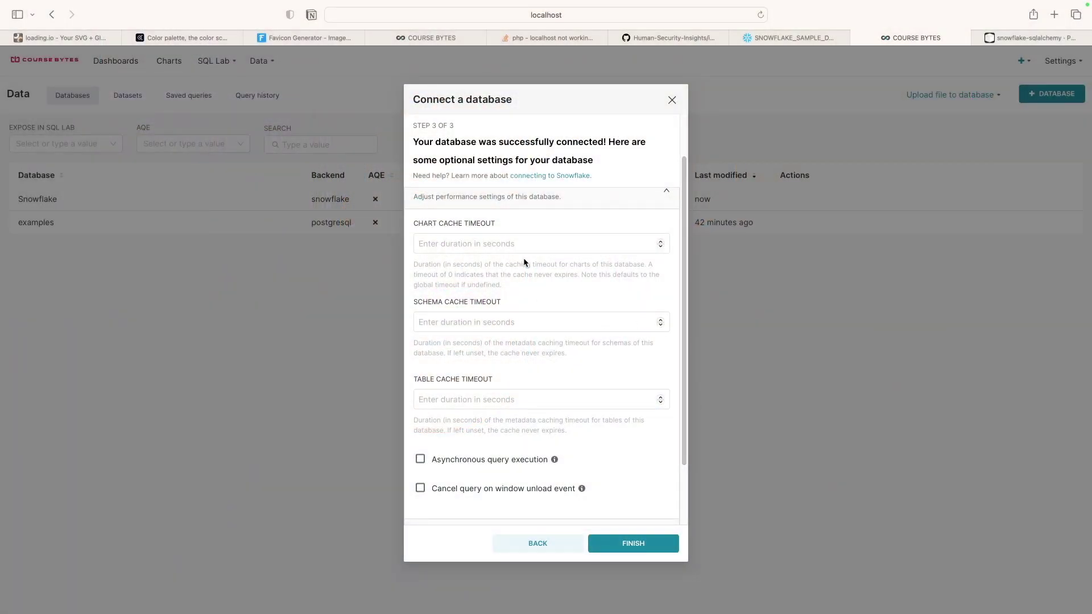
Step: Try the chart and schema cache timeout fields in Performance, leaving them at defaults
{"action": "scroll", "coordinate": [523, 258], "scroll_direction": "up", "scroll_amount": 2}
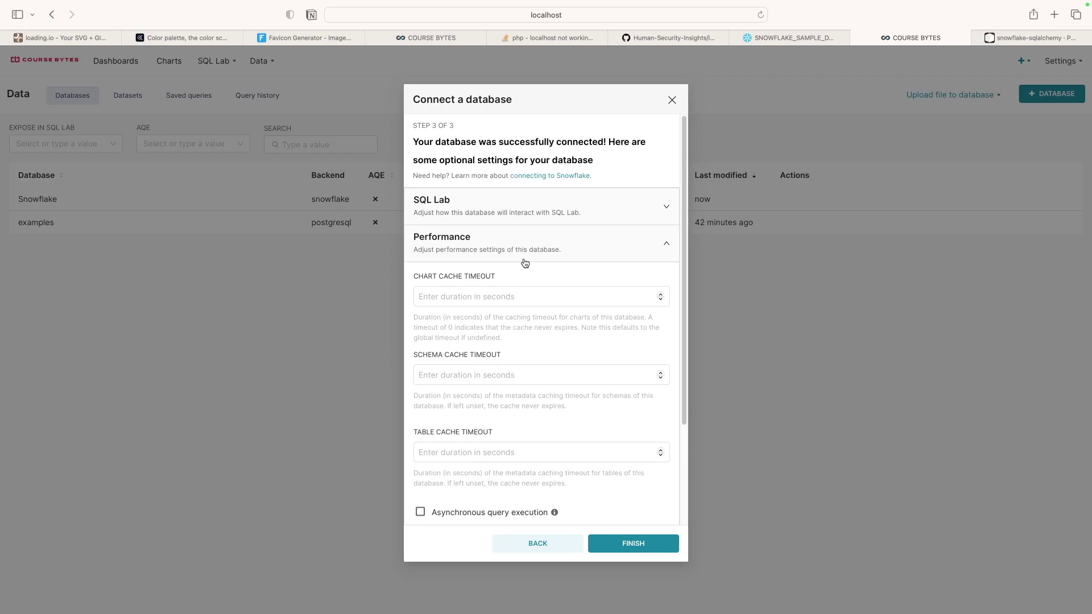
{"action": "left_click", "coordinate": [502, 295]}
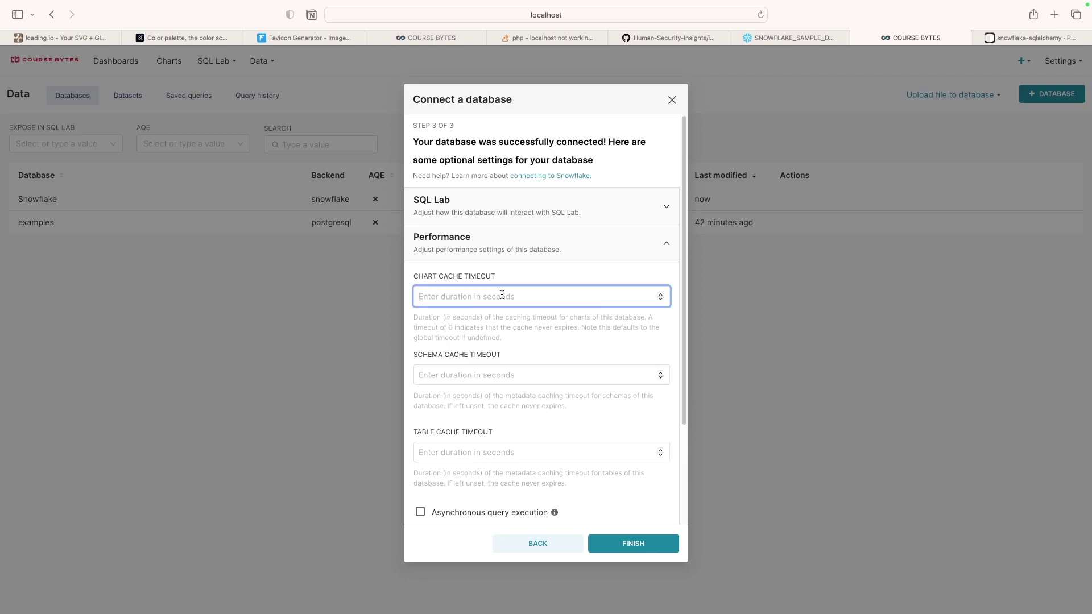
{"action": "left_click", "coordinate": [472, 375]}
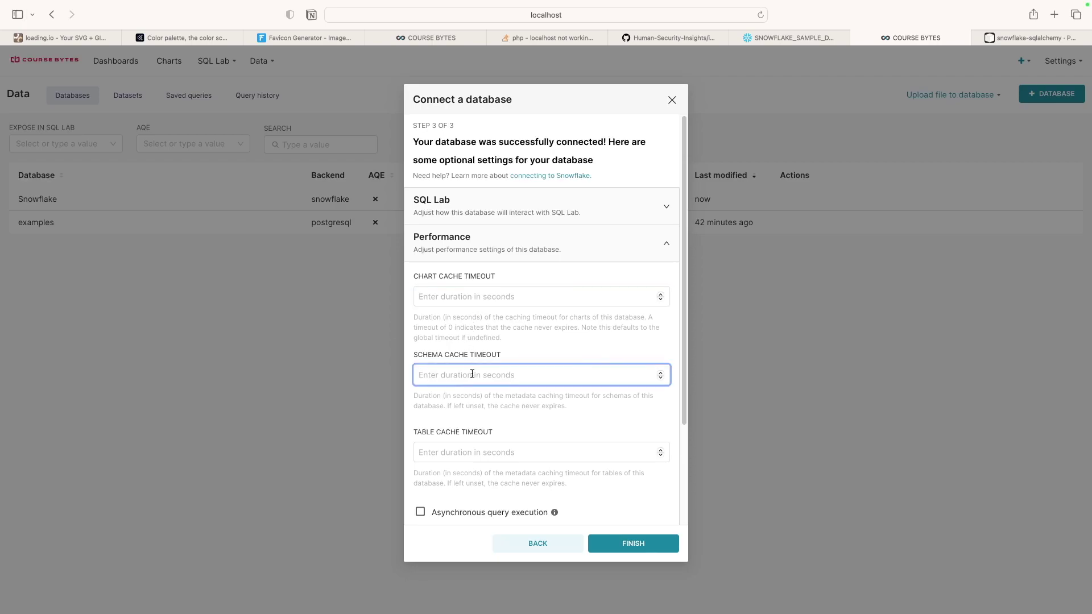
{"action": "left_click", "coordinate": [472, 297]}
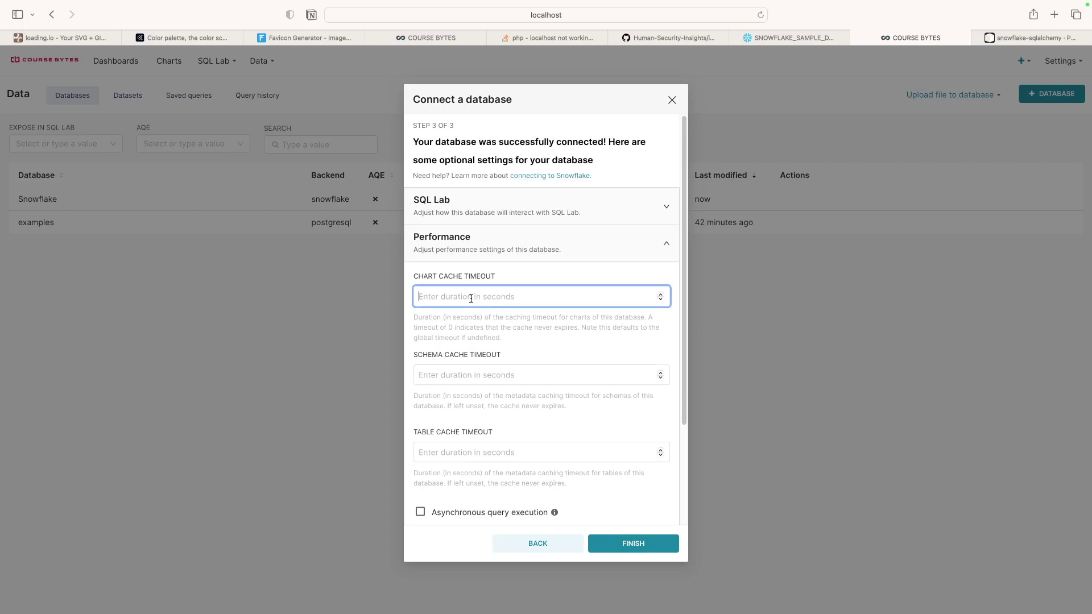
{"action": "scroll", "coordinate": [469, 298], "scroll_direction": "down", "scroll_amount": 2}
{"action": "scroll", "coordinate": [468, 303], "scroll_direction": "up", "scroll_amount": 2}
Step: Turn on 'Cancel query on window unload event' in the Performance settings
{"action": "left_click", "coordinate": [563, 250]}
{"action": "left_click", "coordinate": [563, 251]}
{"action": "scroll", "coordinate": [477, 399], "scroll_direction": "down", "scroll_amount": 3}
{"action": "scroll", "coordinate": [477, 398], "scroll_direction": "down", "scroll_amount": 2}
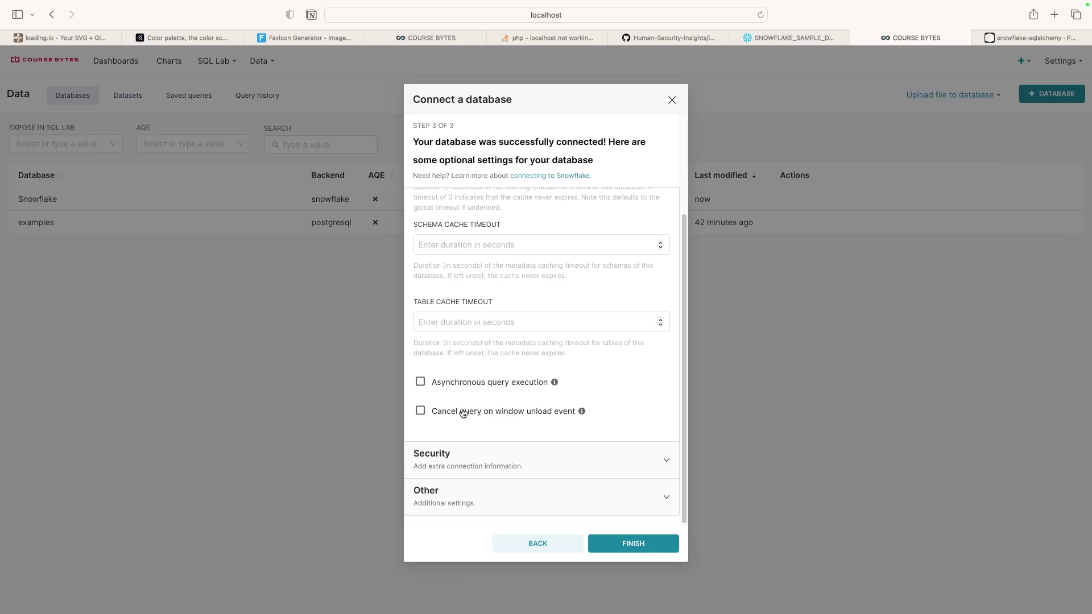
{"action": "left_click", "coordinate": [420, 411]}
{"action": "mouse_move", "coordinate": [557, 385]}
Step: Expand Security and click into the Root Certificate and Secure Extra fields
{"action": "left_click", "coordinate": [478, 462]}
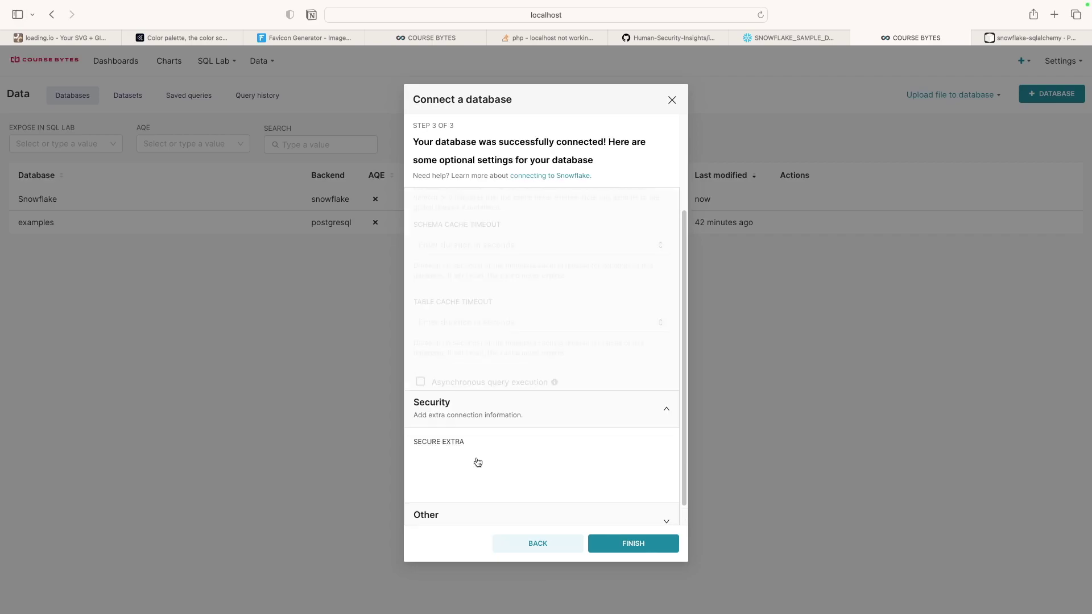
{"action": "scroll", "coordinate": [478, 462], "scroll_direction": "down", "scroll_amount": 10}
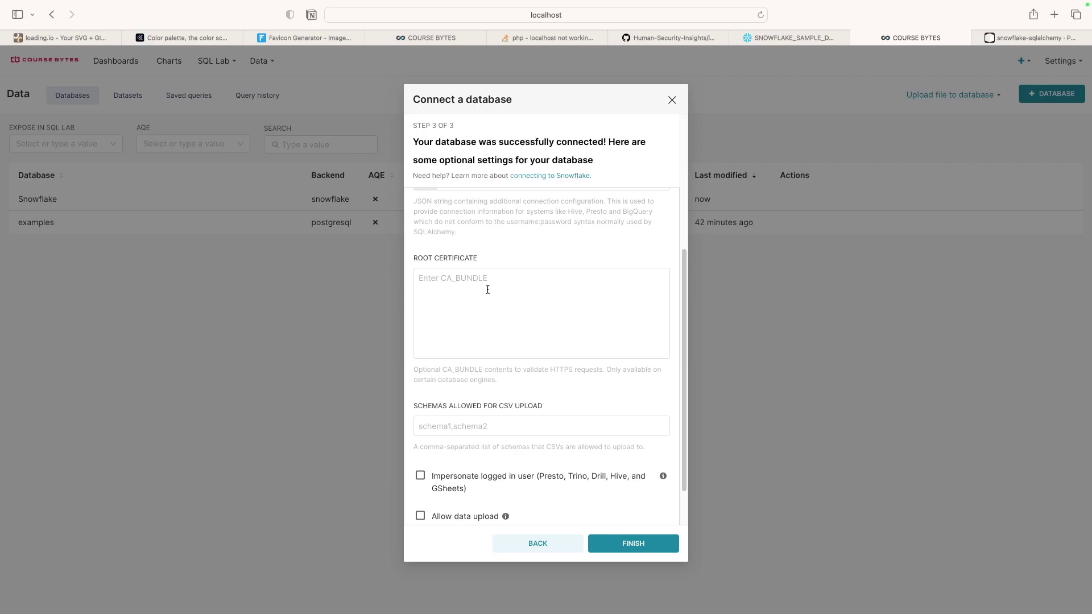
{"action": "scroll", "coordinate": [487, 290], "scroll_direction": "up", "scroll_amount": 4}
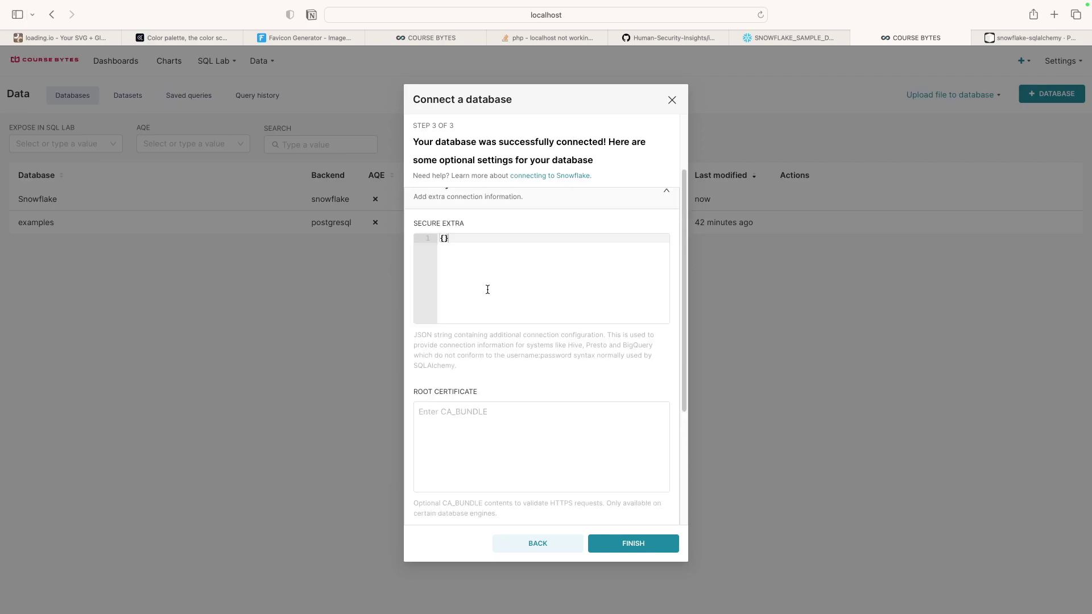
{"action": "scroll", "coordinate": [488, 286], "scroll_direction": "down", "scroll_amount": 3}
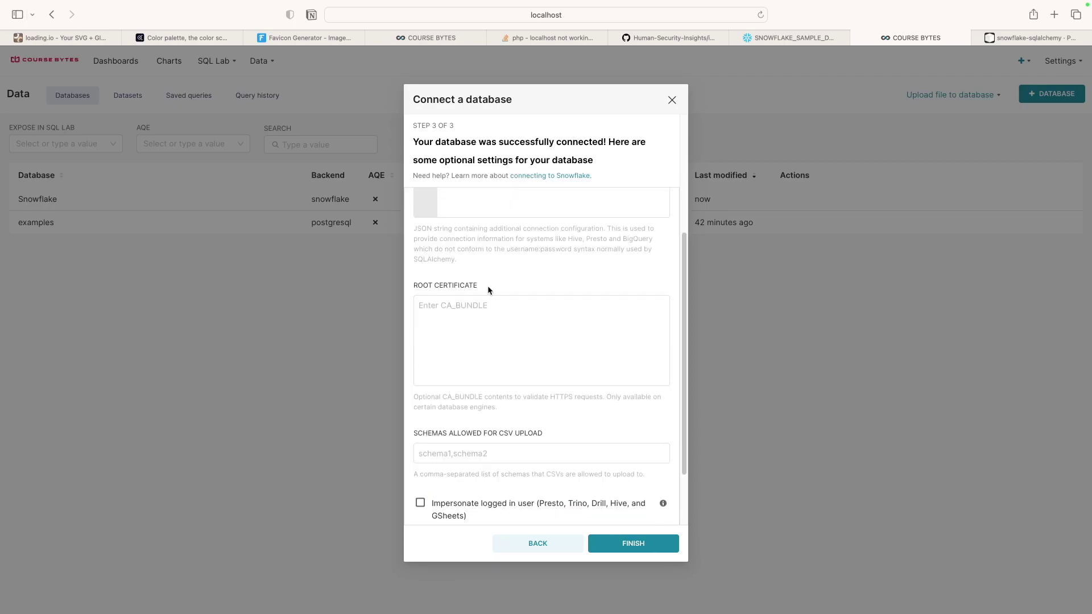
{"action": "left_click", "coordinate": [501, 316]}
{"action": "scroll", "coordinate": [504, 350], "scroll_direction": "up", "scroll_amount": 6}
{"action": "left_click", "coordinate": [509, 307]}
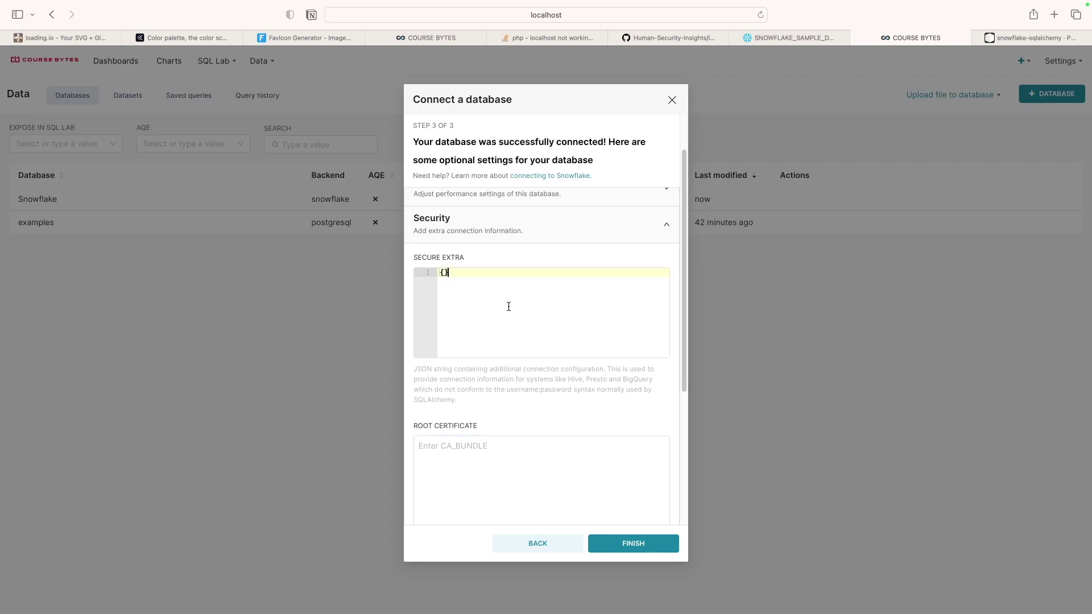
Step: Revisit Root Certificate and scroll to the upload checkboxes, leaving Secure Extra at {}
{"action": "scroll", "coordinate": [504, 342], "scroll_direction": "down", "scroll_amount": 6}
{"action": "scroll", "coordinate": [502, 347], "scroll_direction": "down", "scroll_amount": 3}
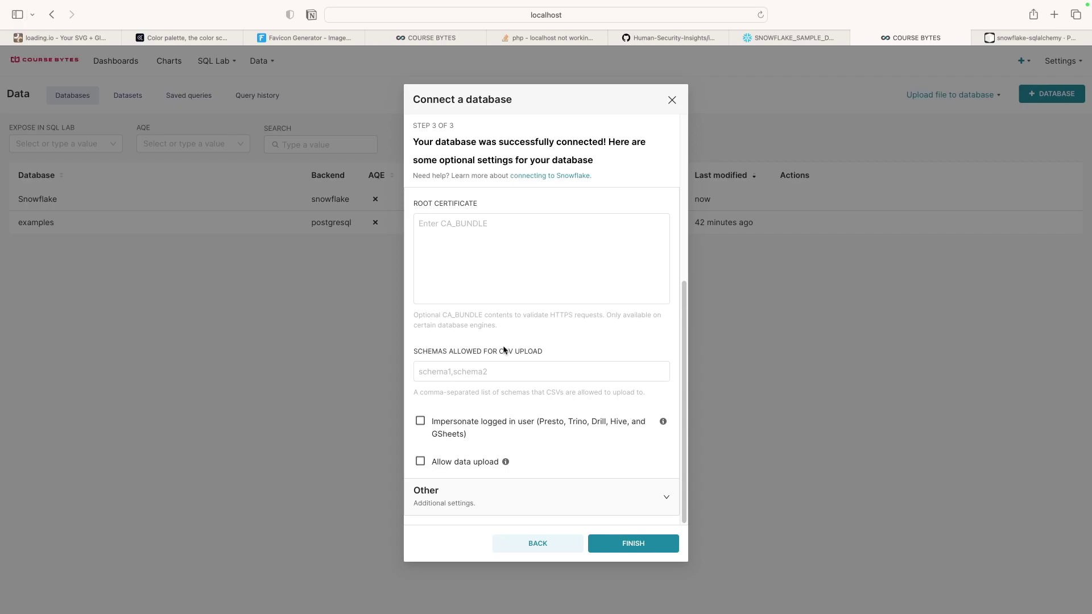
{"action": "scroll", "coordinate": [501, 336], "scroll_direction": "up", "scroll_amount": 12}
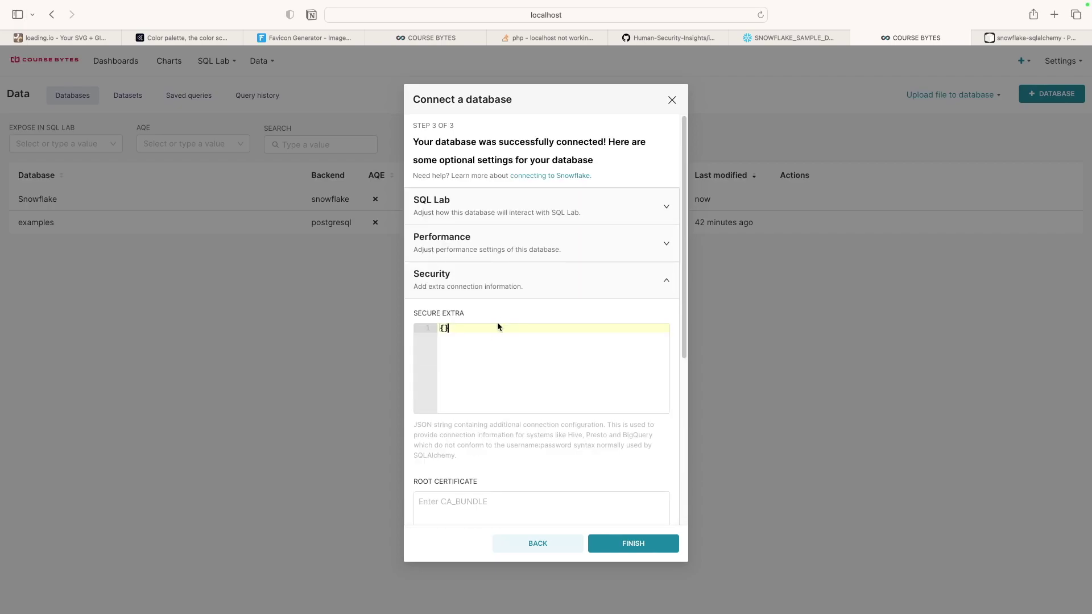
{"action": "scroll", "coordinate": [498, 326], "scroll_direction": "down", "scroll_amount": 3}
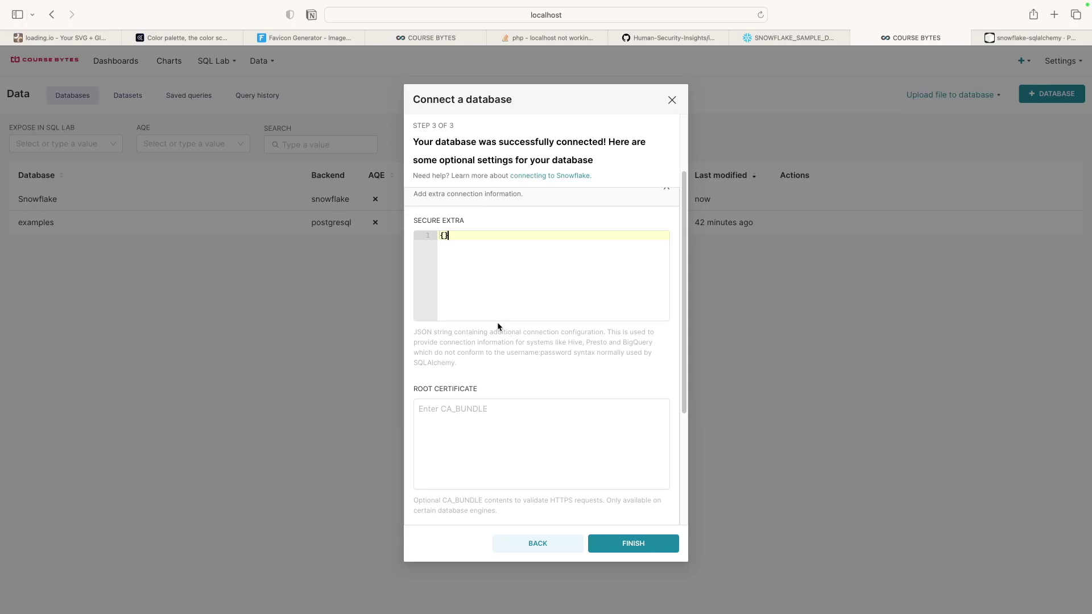
{"action": "left_click", "coordinate": [466, 426]}
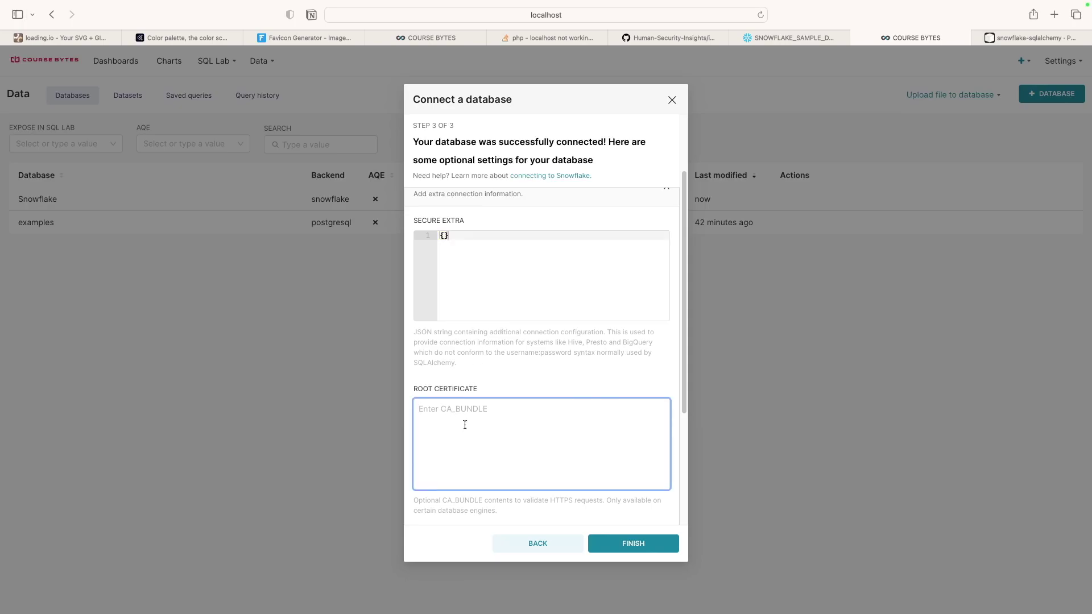
{"action": "scroll", "coordinate": [465, 425], "scroll_direction": "down", "scroll_amount": 2}
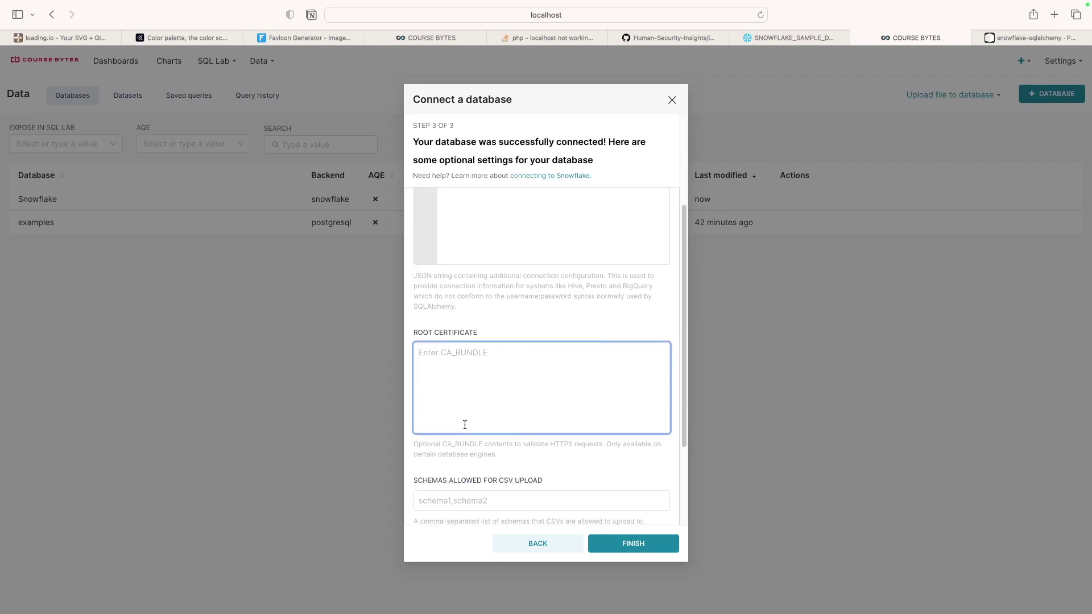
{"action": "scroll", "coordinate": [465, 426], "scroll_direction": "down", "scroll_amount": 5}
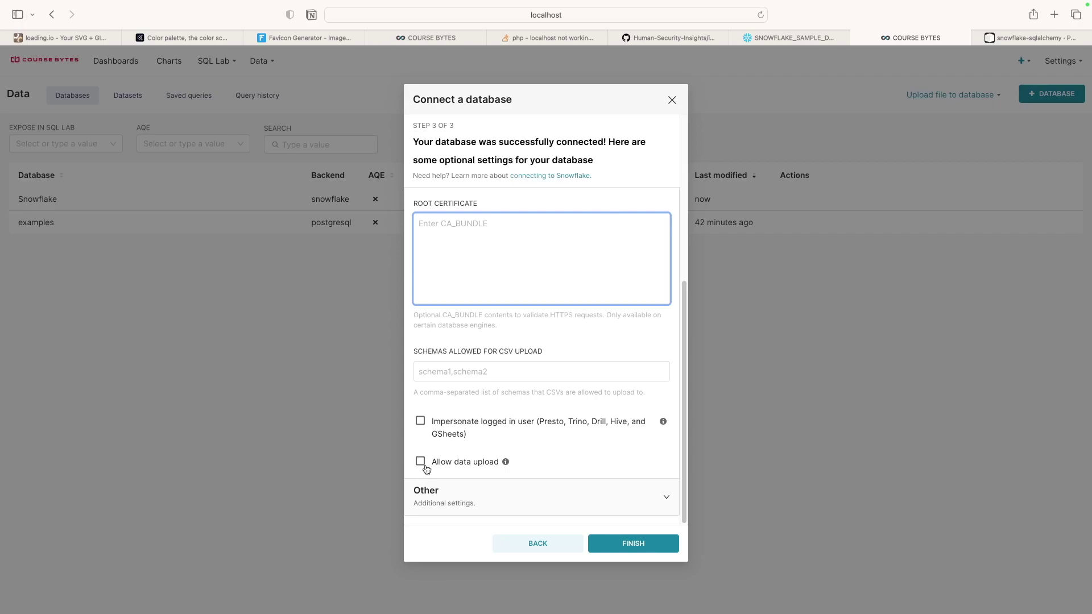
Step: Tick 'Allow data upload' for the Snowflake connection
{"action": "left_click", "coordinate": [421, 463]}
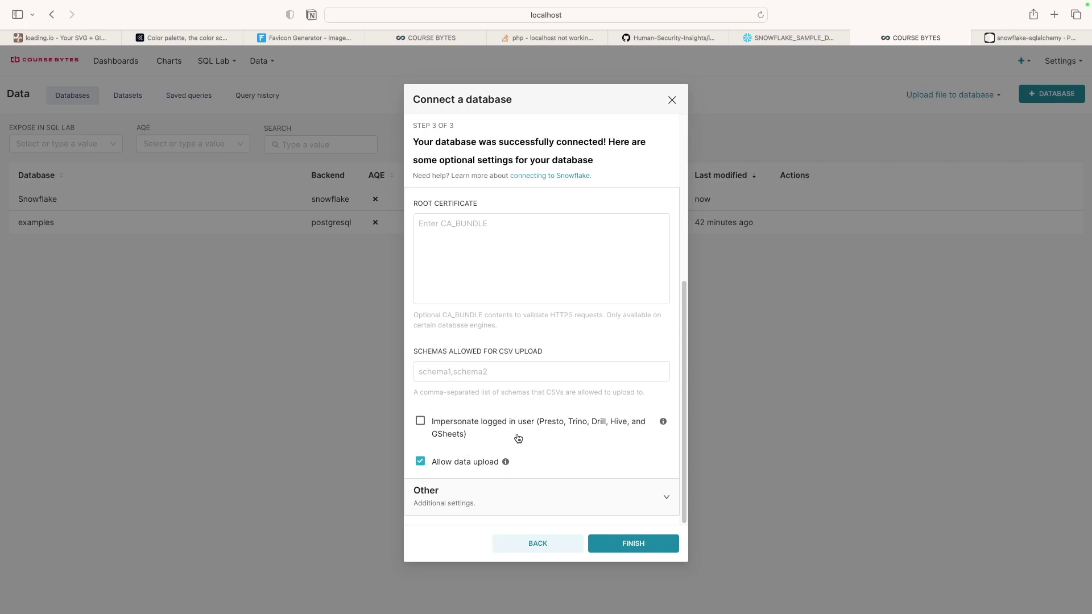
{"action": "mouse_move", "coordinate": [506, 463]}
Step: Expand Other, then view and collapse the SQL Lab settings
{"action": "left_click", "coordinate": [503, 504]}
{"action": "scroll", "coordinate": [503, 444], "scroll_direction": "down", "scroll_amount": 5}
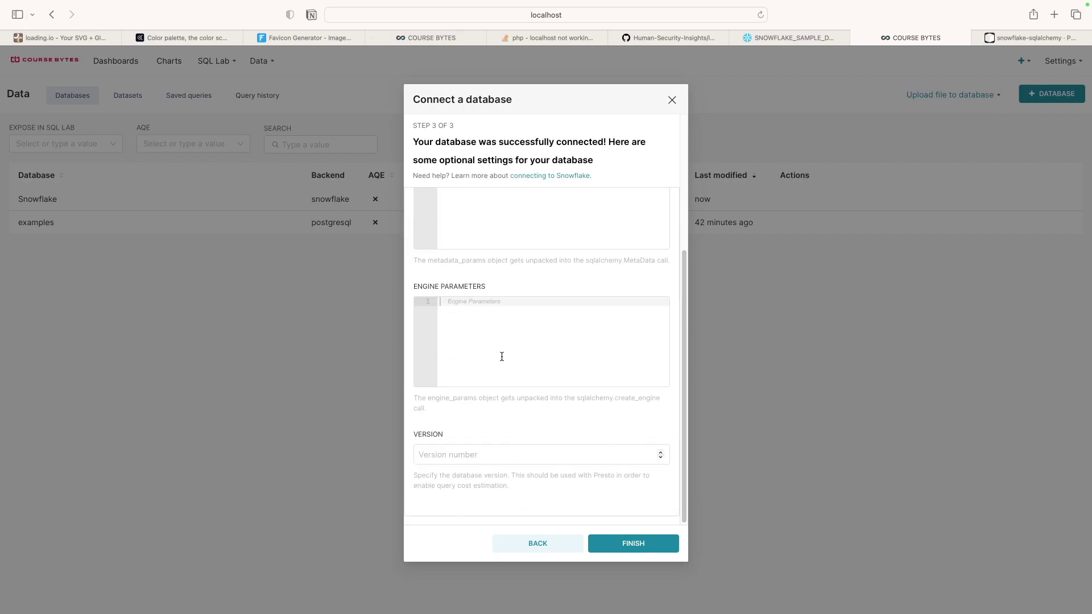
{"action": "scroll", "coordinate": [498, 386], "scroll_direction": "up", "scroll_amount": 4}
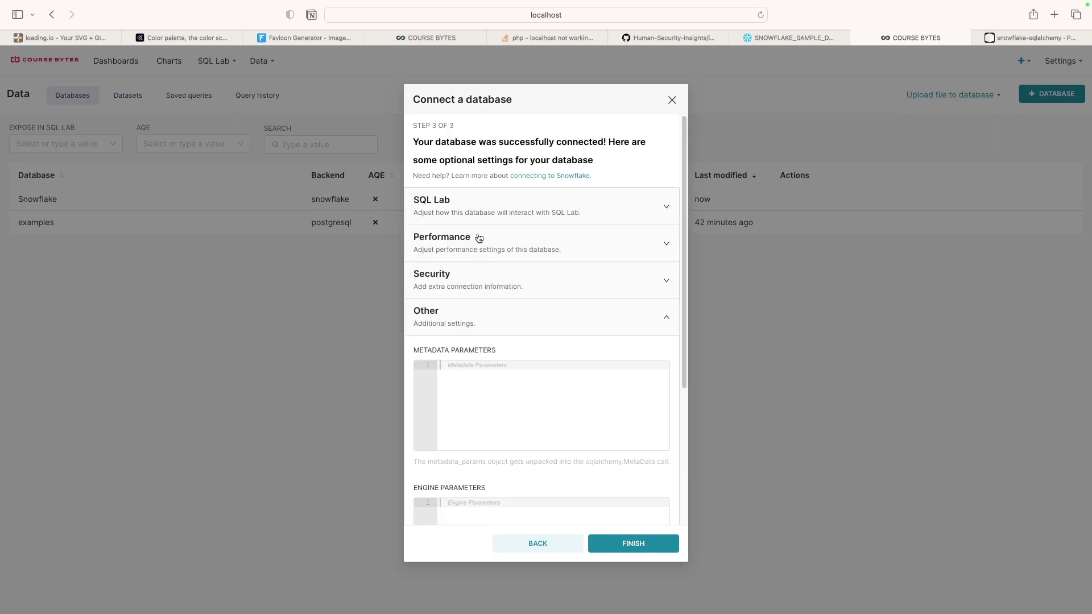
{"action": "left_click", "coordinate": [485, 214]}
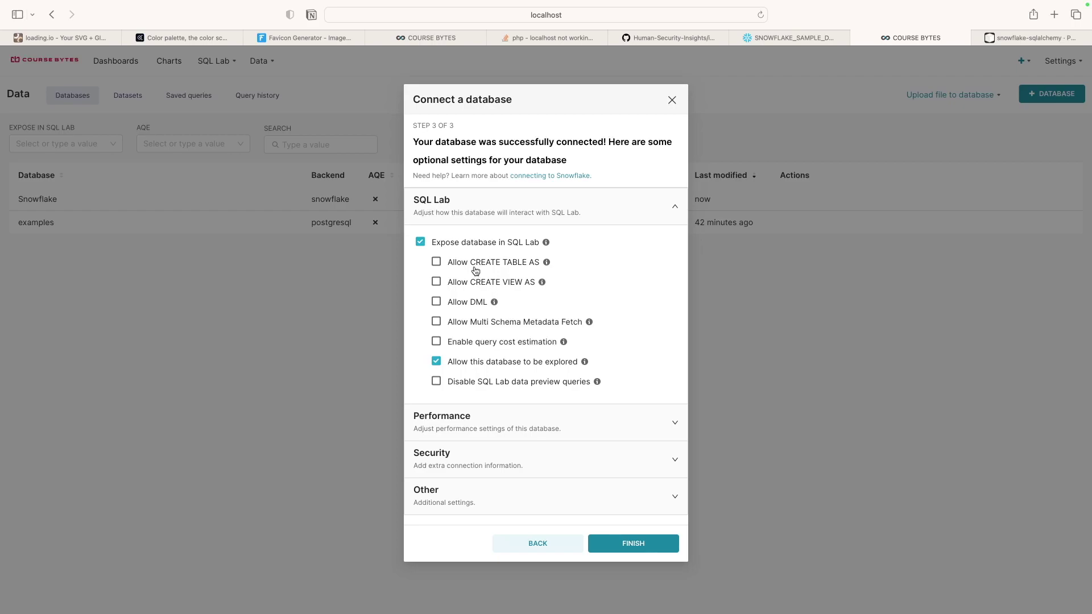
{"action": "left_click", "coordinate": [479, 218]}
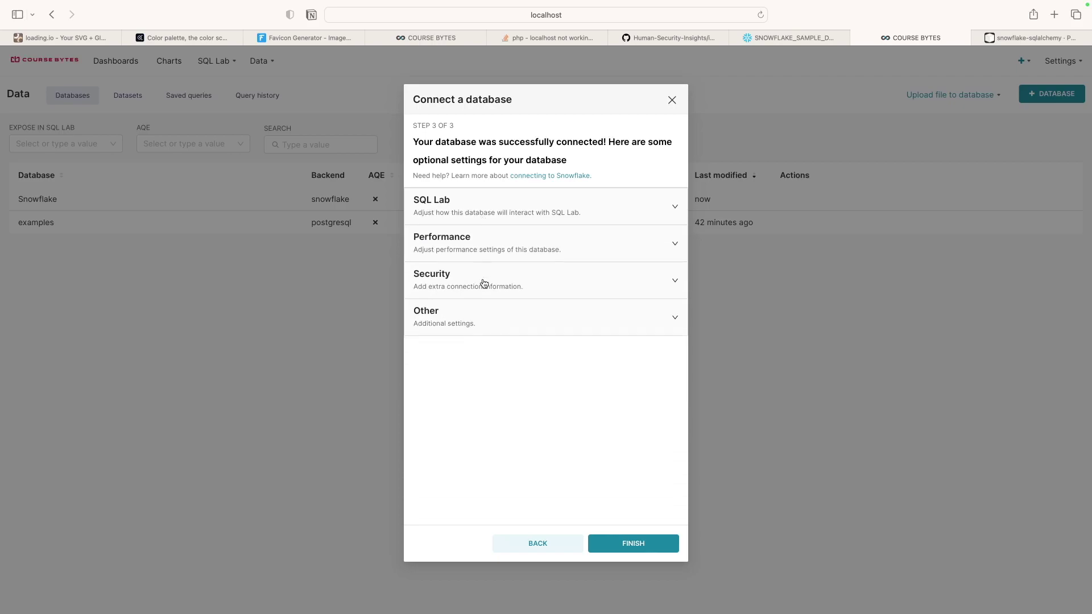
Step: Review Security's Root Certificate, CSV upload schemas and Allow data upload, keeping upload allowed
{"action": "left_click", "coordinate": [479, 282]}
{"action": "scroll", "coordinate": [479, 342], "scroll_direction": "down", "scroll_amount": 5}
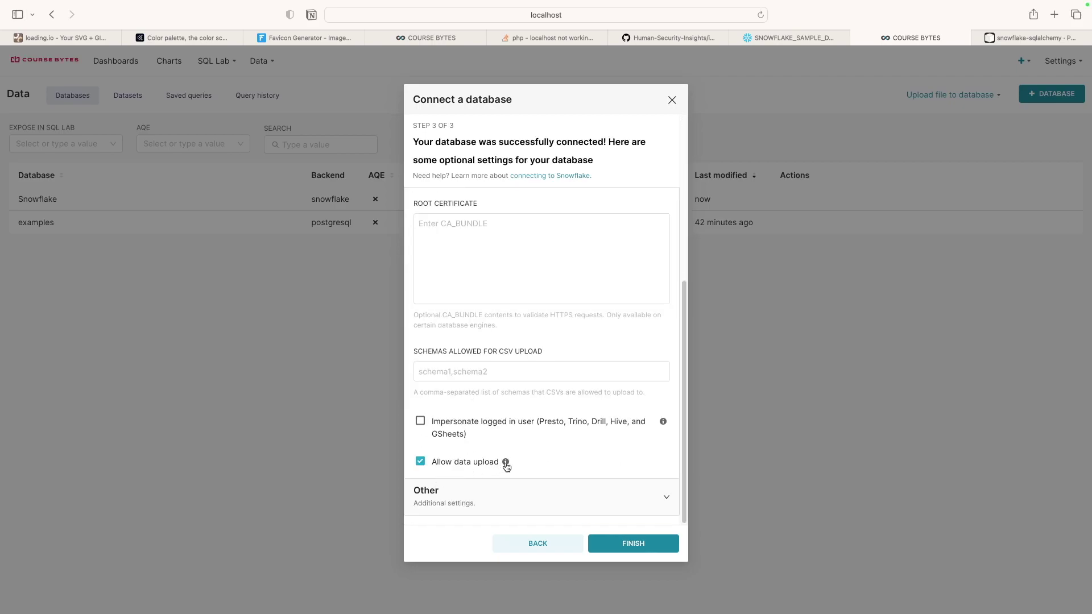
{"action": "mouse_move", "coordinate": [506, 467]}
{"action": "scroll", "coordinate": [490, 394], "scroll_direction": "up", "scroll_amount": 3}
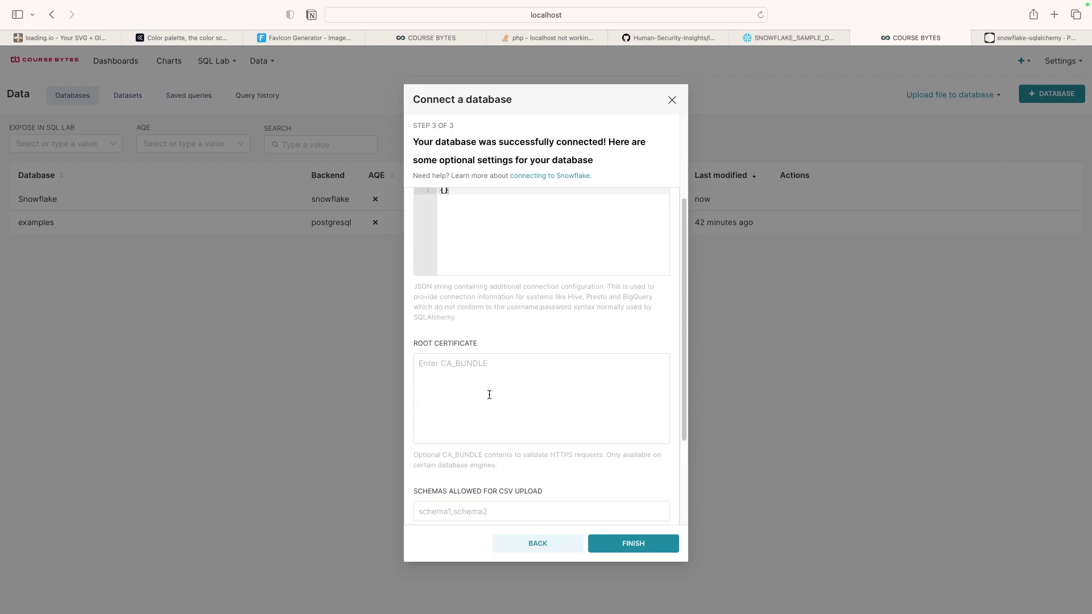
{"action": "scroll", "coordinate": [489, 395], "scroll_direction": "up", "scroll_amount": 2}
{"action": "scroll", "coordinate": [489, 395], "scroll_direction": "down", "scroll_amount": 5}
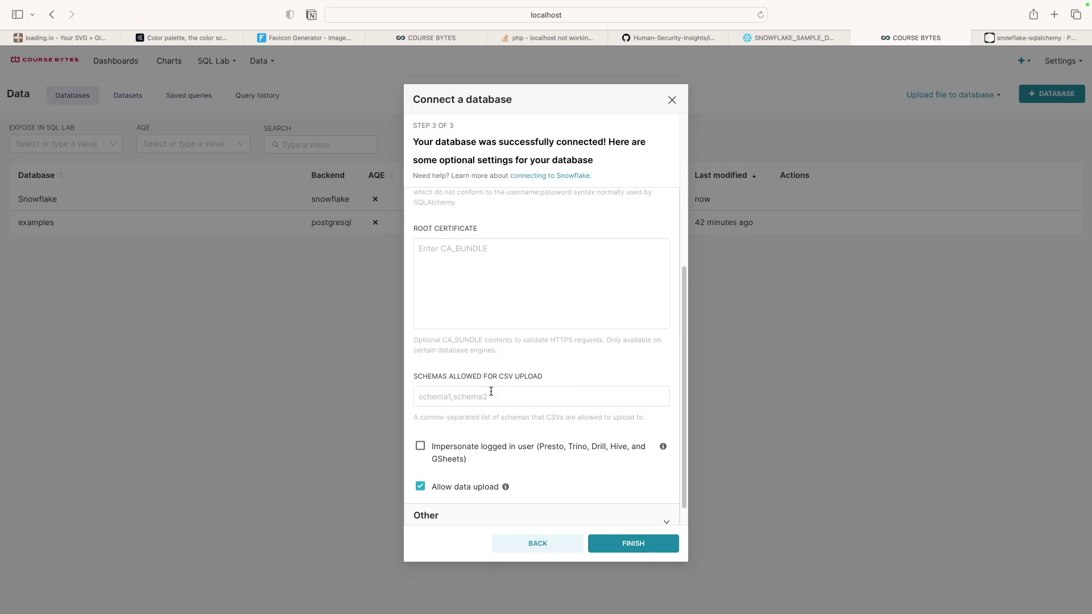
{"action": "scroll", "coordinate": [491, 394], "scroll_direction": "down", "scroll_amount": 1}
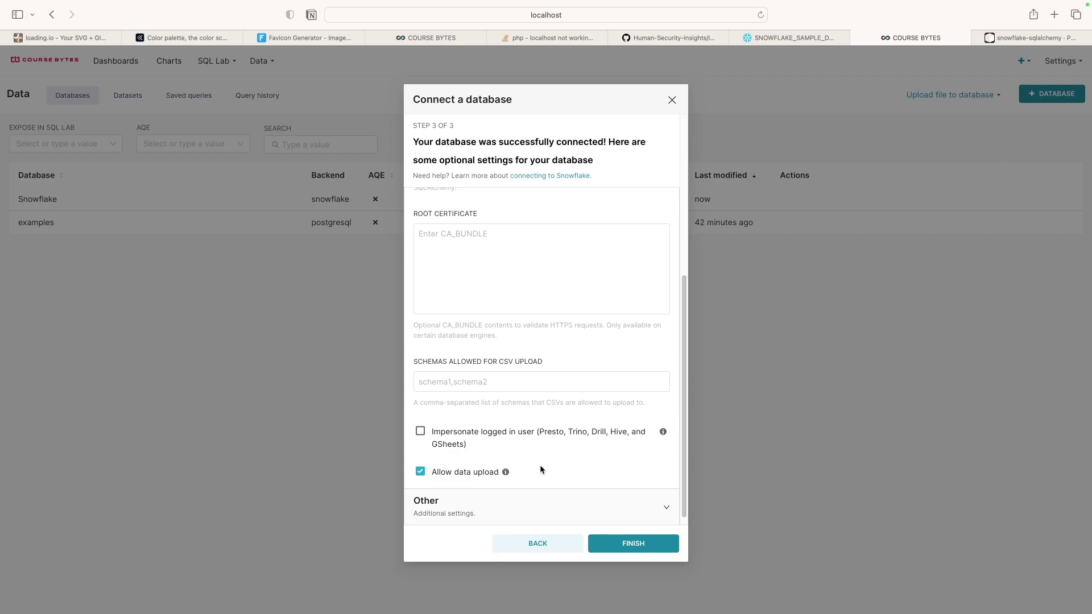
{"action": "scroll", "coordinate": [539, 465], "scroll_direction": "down", "scroll_amount": 1}
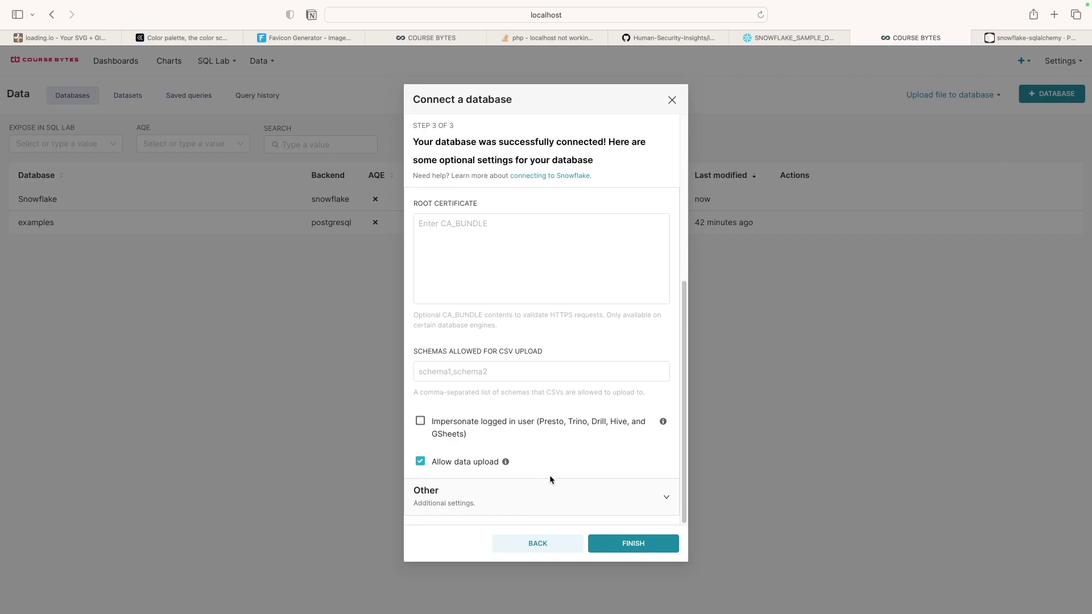
Step: Save the Snowflake connection and open the SQL Editor, declining the password-save offer
{"action": "left_click", "coordinate": [636, 535]}
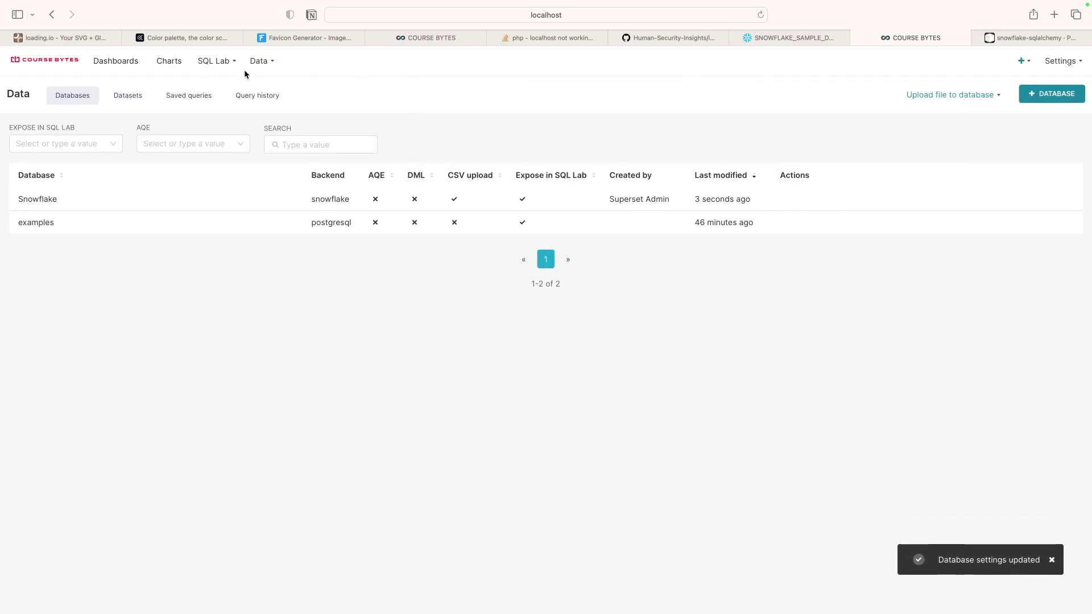
{"action": "mouse_move", "coordinate": [219, 64]}
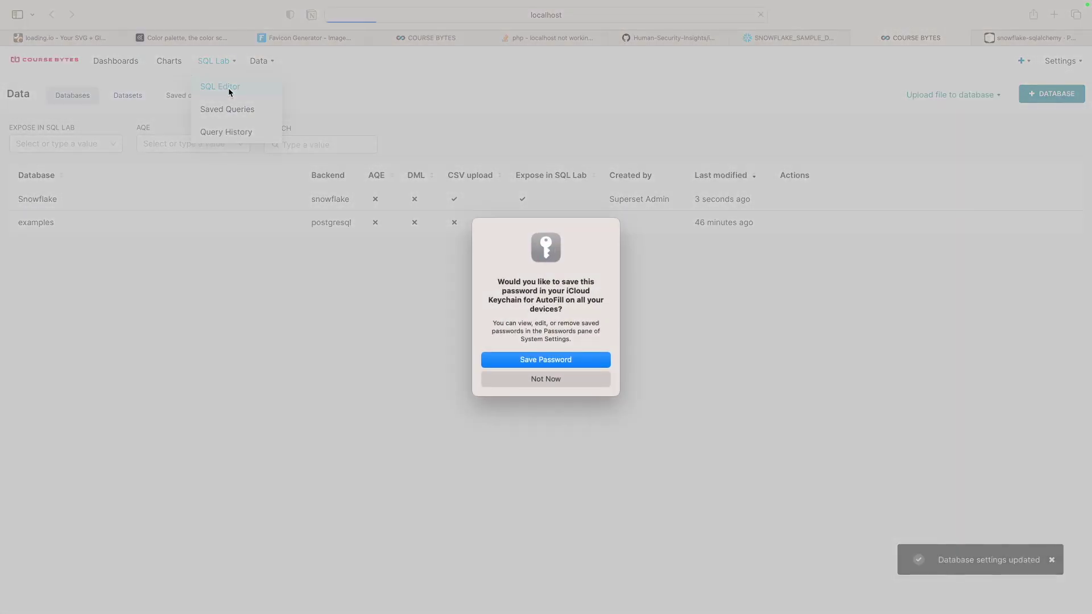
{"action": "left_click", "coordinate": [228, 88]}
{"action": "left_click", "coordinate": [583, 380]}
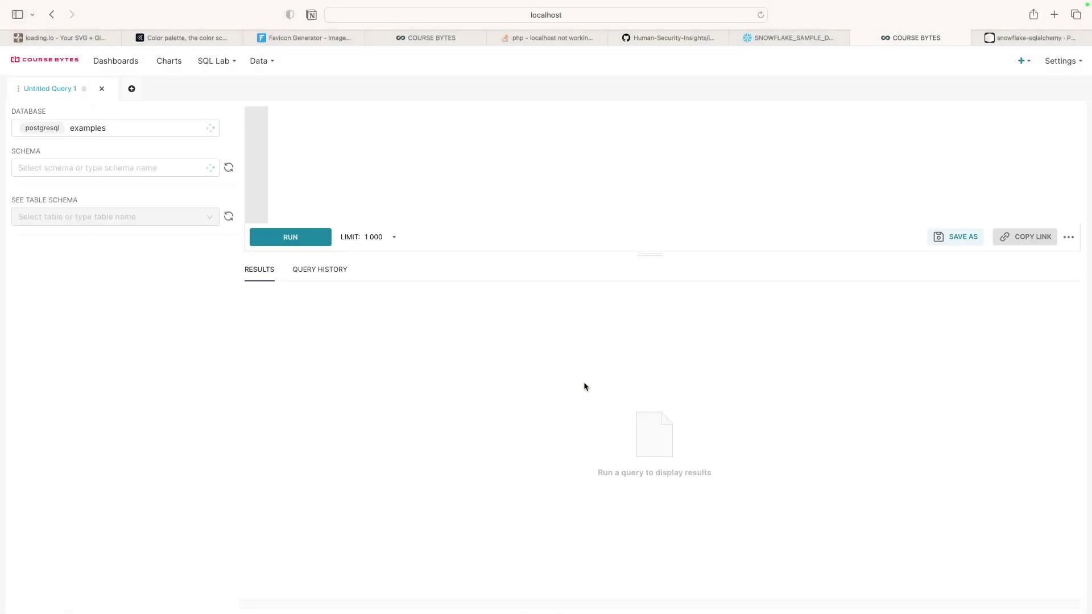
Step: Point the query at the Snowflake database and the information_schema schema
{"action": "left_click", "coordinate": [168, 128]}
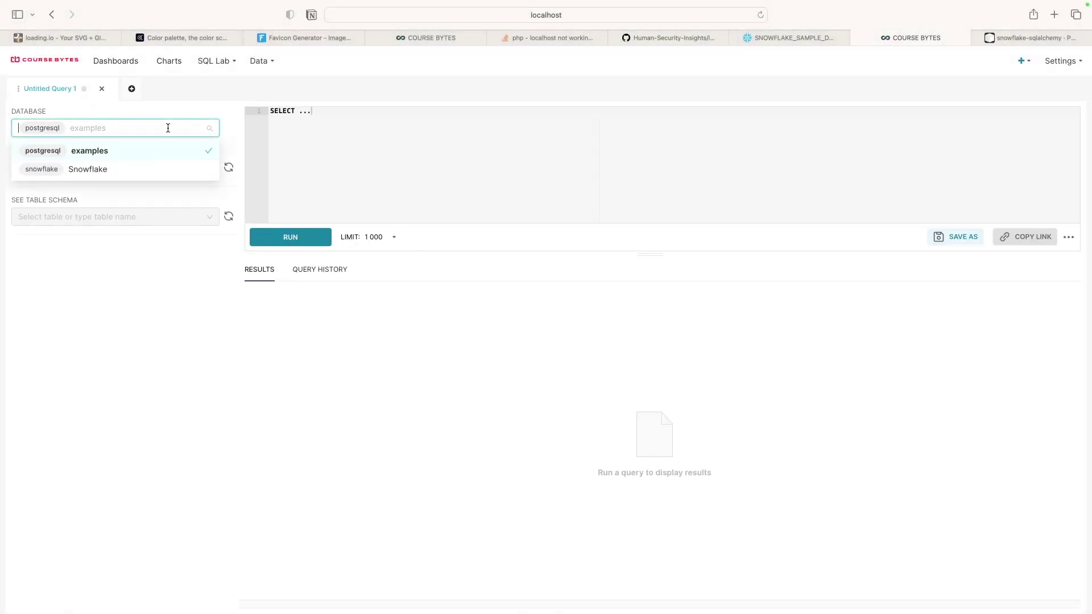
{"action": "left_click", "coordinate": [108, 169]}
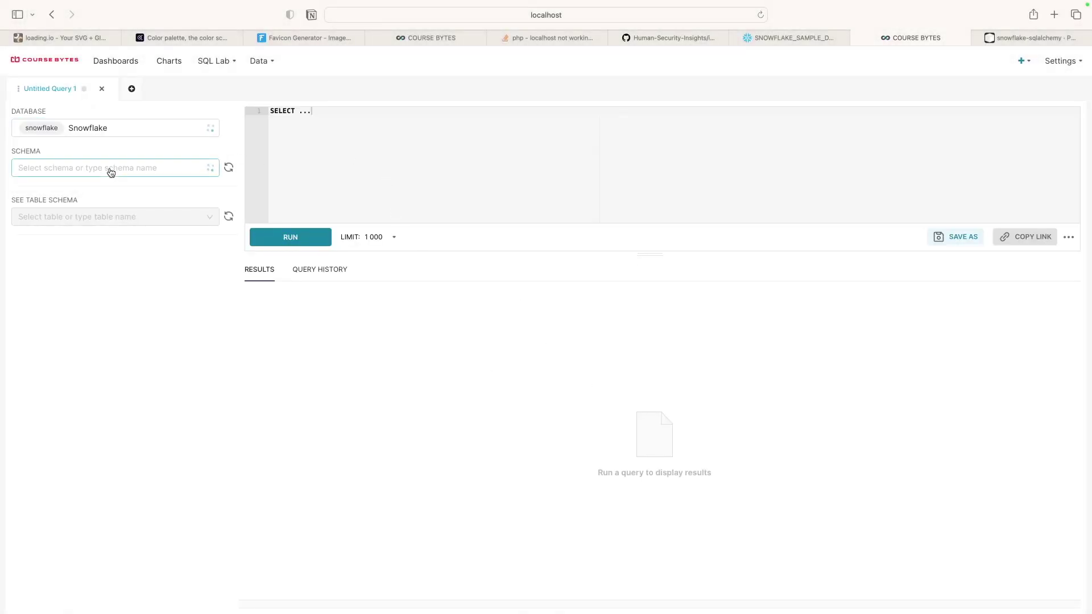
{"action": "left_click", "coordinate": [182, 166]}
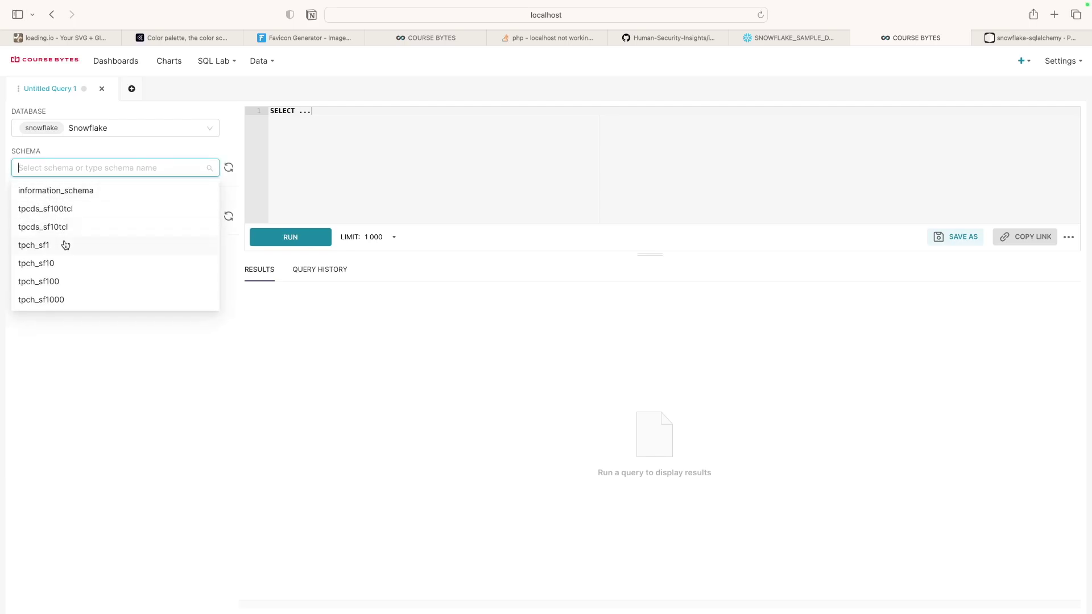
{"action": "left_click", "coordinate": [83, 190]}
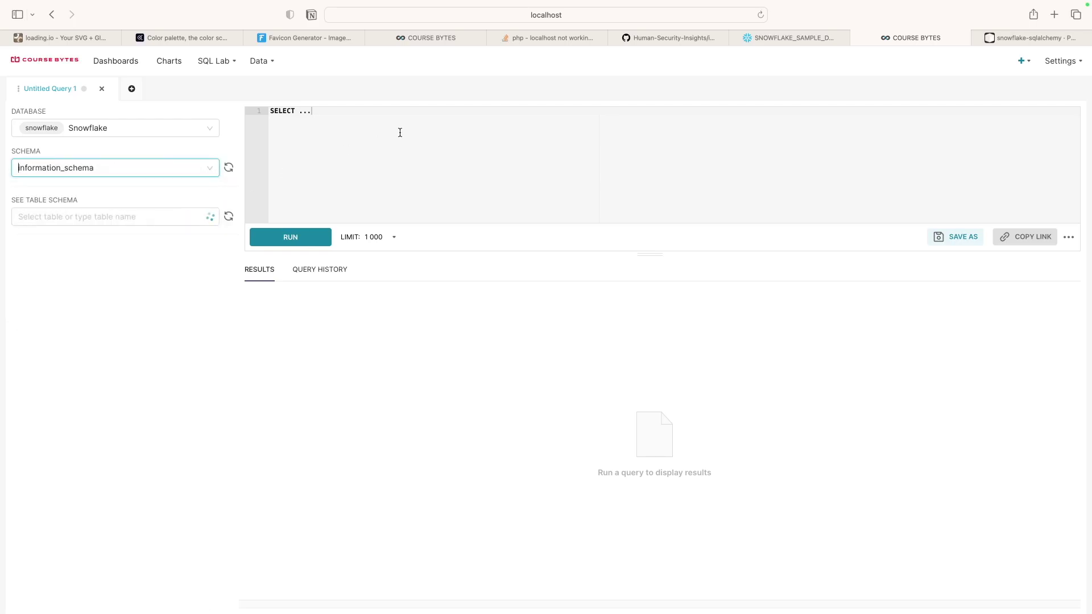
{"action": "left_click", "coordinate": [358, 112]}
Step: Write SELECT * from and show the applicable_roles schema in See Table Schema
{"action": "key", "text": "BackSpace"}
{"action": "key", "text": "BackSpace"}
{"action": "key", "text": "BackSpace"}
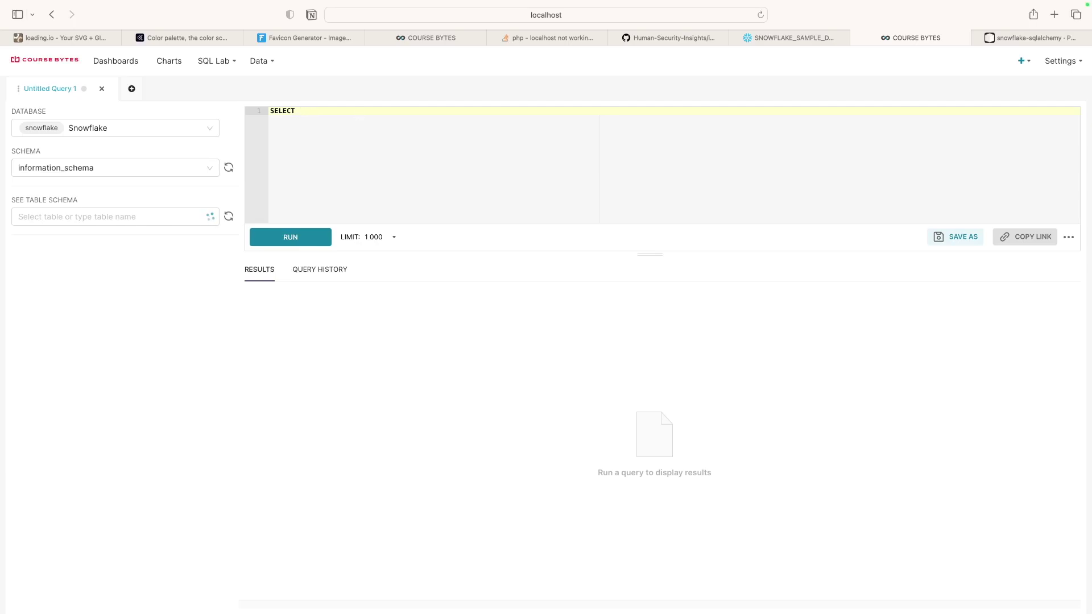
{"action": "type", "text": "* from"}
{"action": "left_click", "coordinate": [159, 217]}
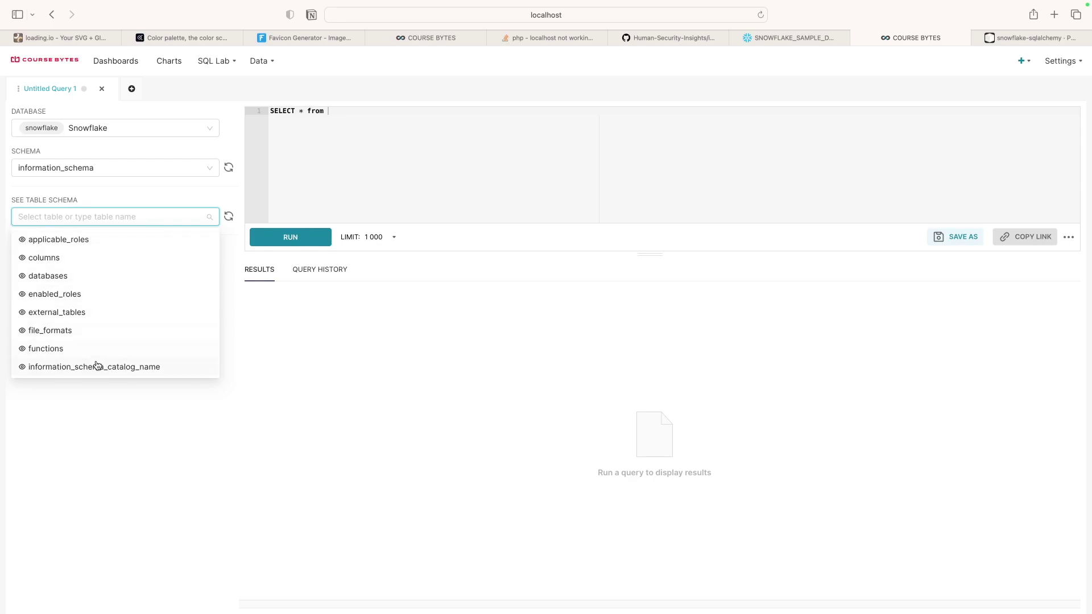
{"action": "scroll", "coordinate": [98, 362], "scroll_direction": "down", "scroll_amount": 5}
{"action": "scroll", "coordinate": [98, 362], "scroll_direction": "down", "scroll_amount": 3}
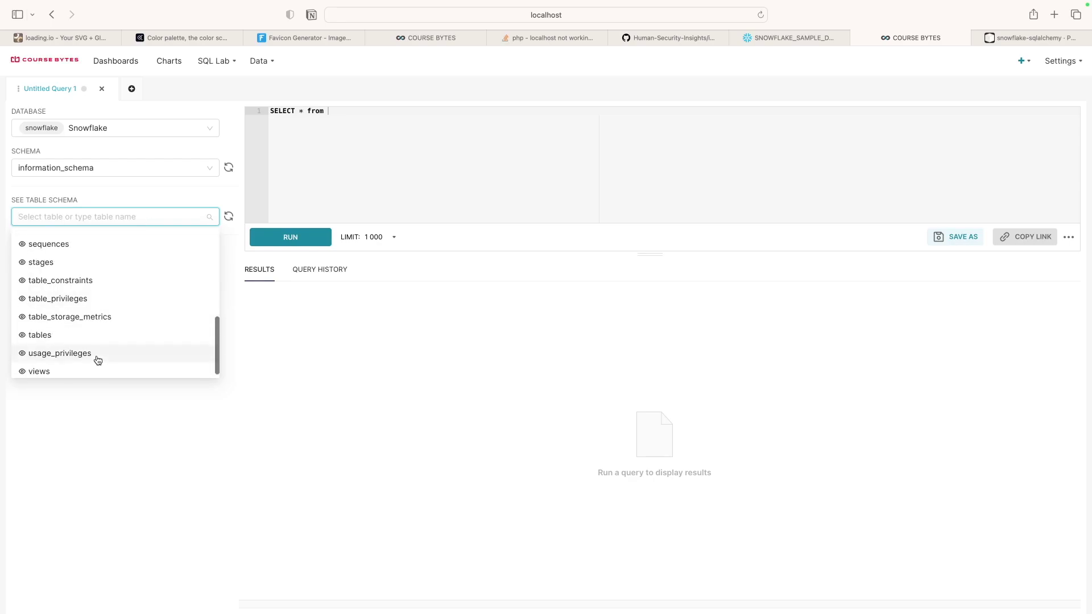
{"action": "scroll", "coordinate": [75, 312], "scroll_direction": "up", "scroll_amount": 5}
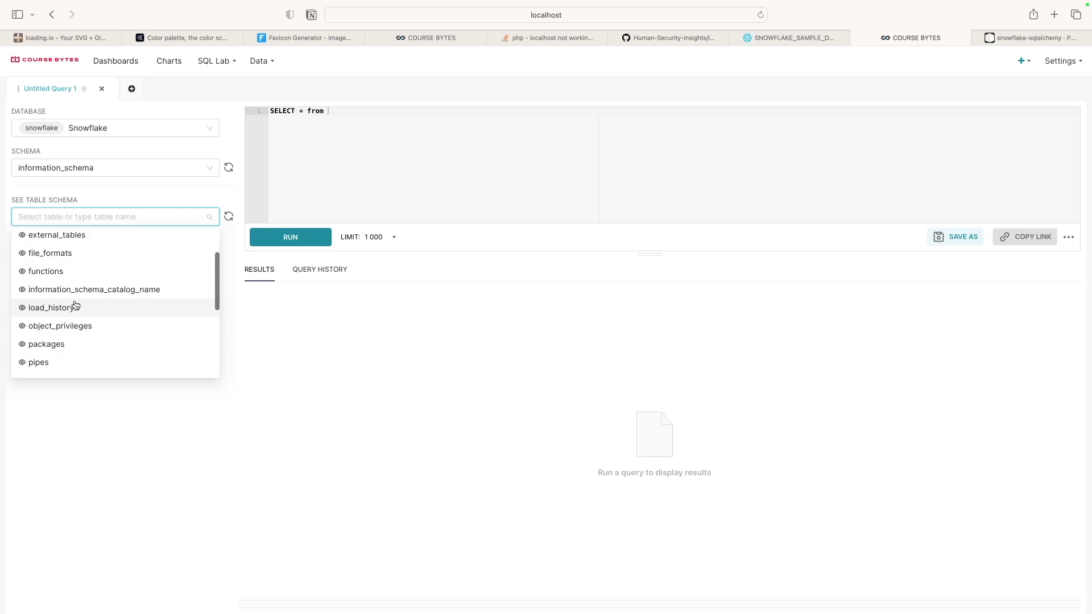
{"action": "scroll", "coordinate": [76, 305], "scroll_direction": "up", "scroll_amount": 3}
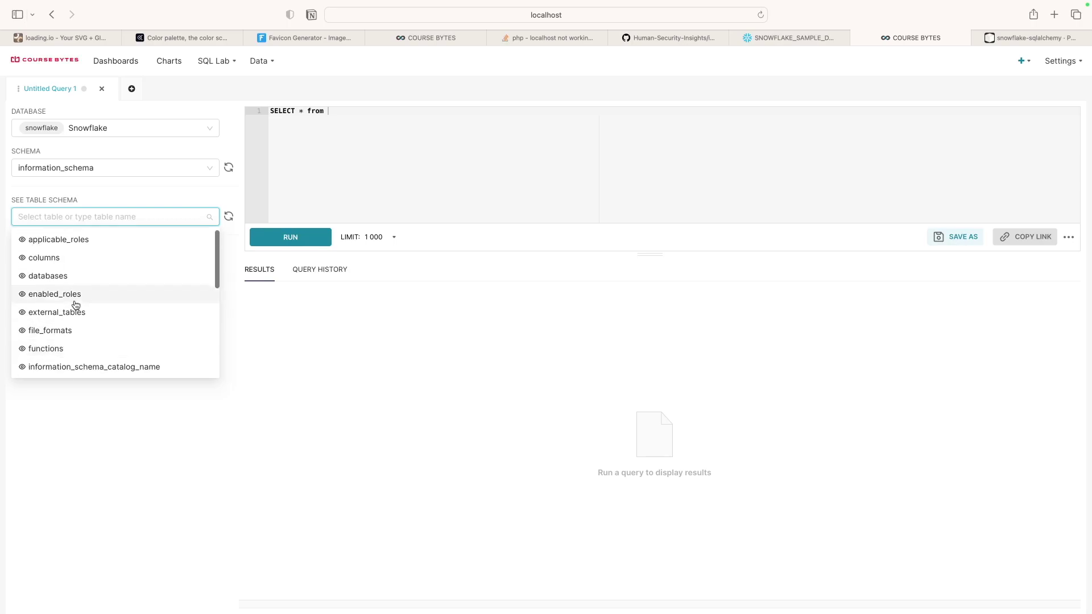
{"action": "left_click", "coordinate": [80, 245]}
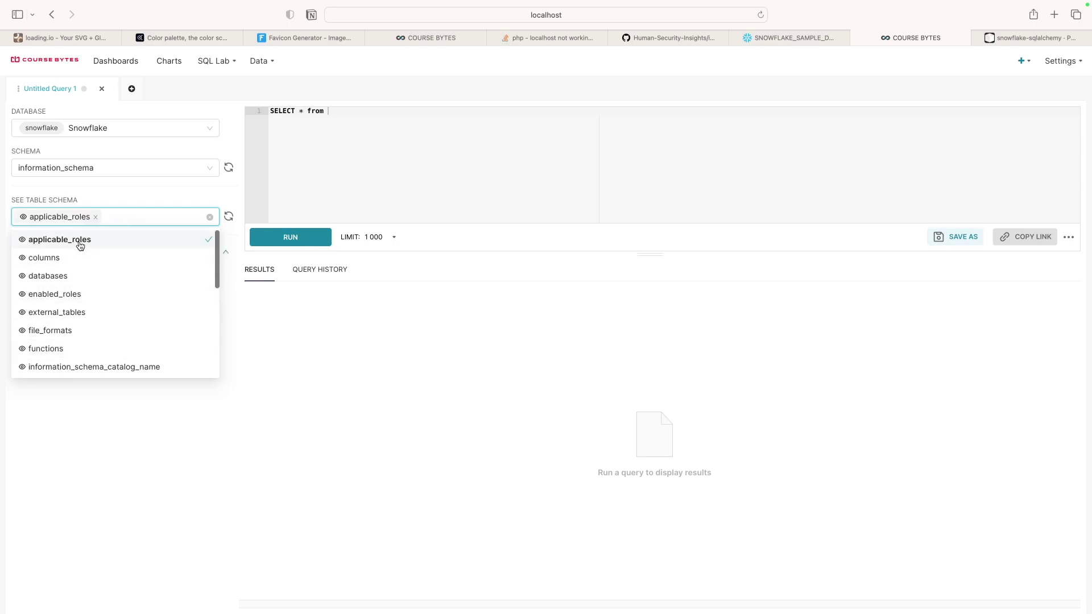
Step: Complete the query as SELECT * from applicable_roles and run it
{"action": "left_click", "coordinate": [346, 121]}
{"action": "type", "text": "a"}
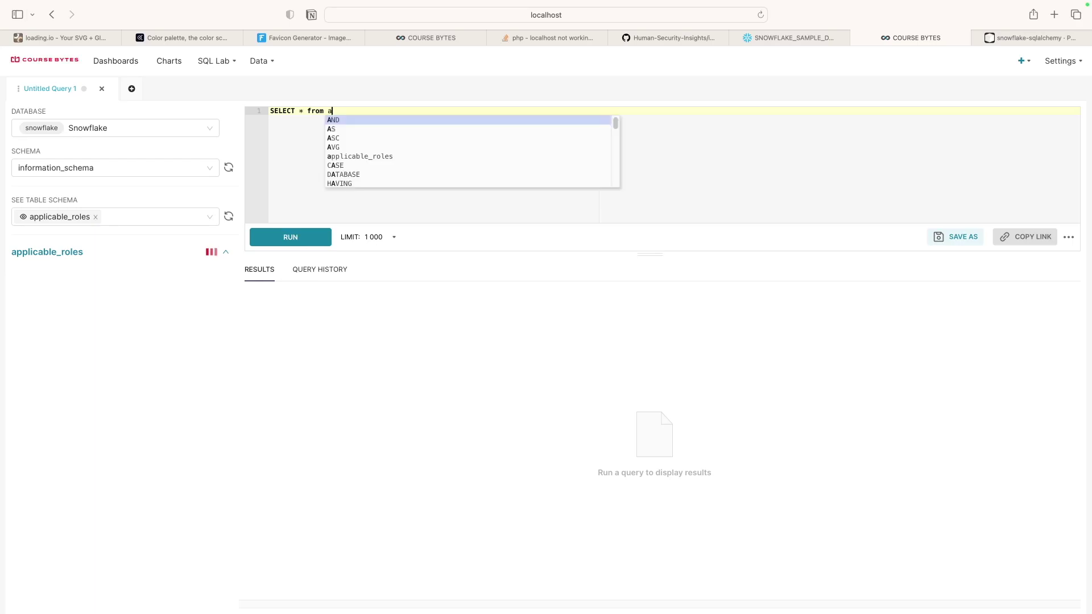
{"action": "type", "text": "pp"}
{"action": "key", "text": "Return"}
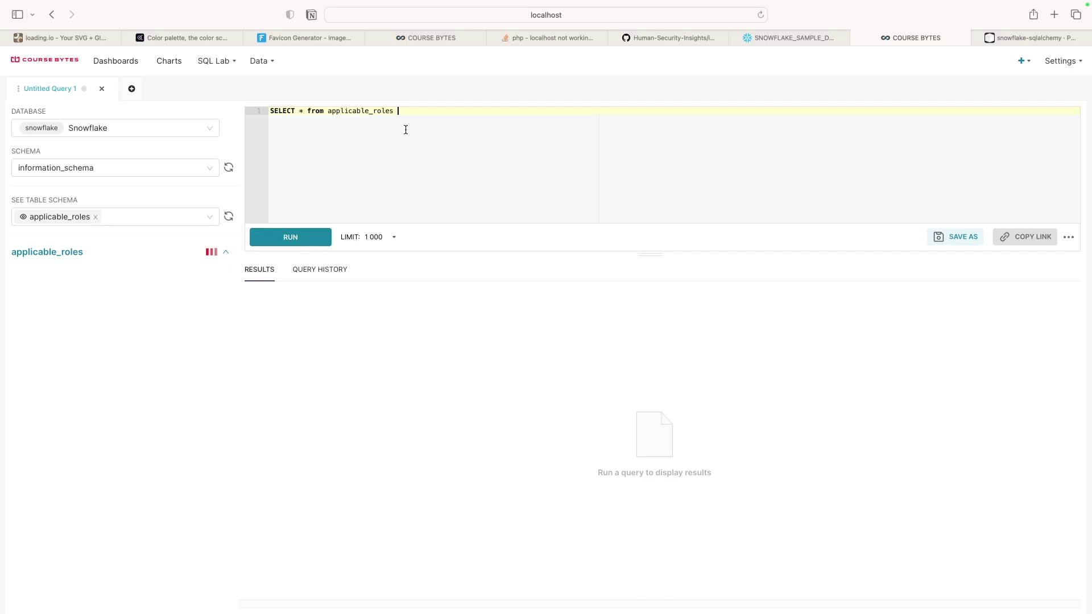
{"action": "left_click", "coordinate": [291, 238]}
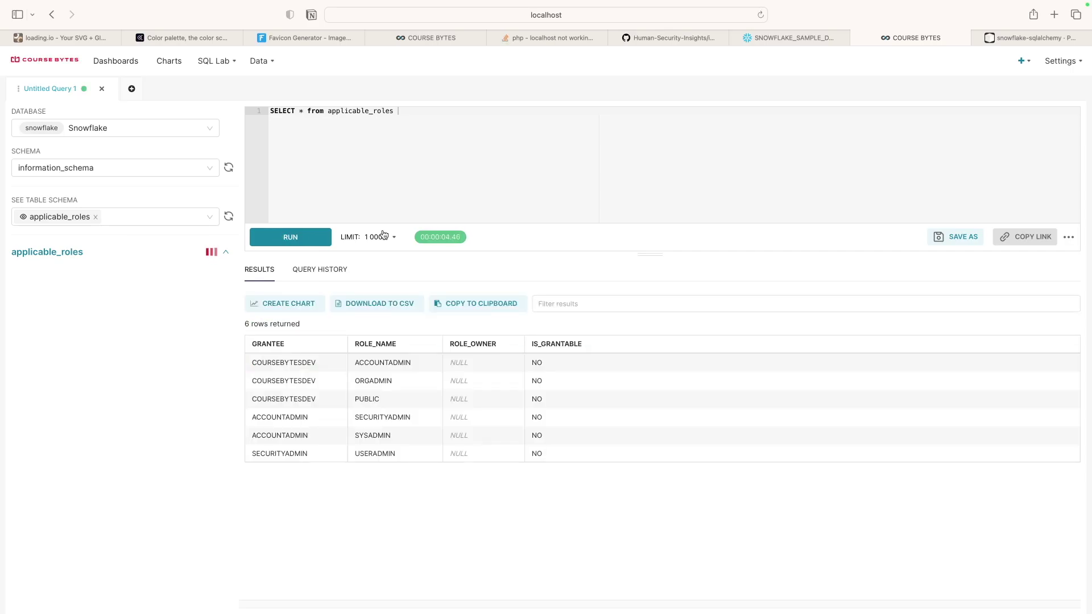
Step: Select the returned role rows, then switch between the preview and results tabs
{"action": "left_click_drag", "start_coordinate": [299, 362], "coordinate": [252, 364]}
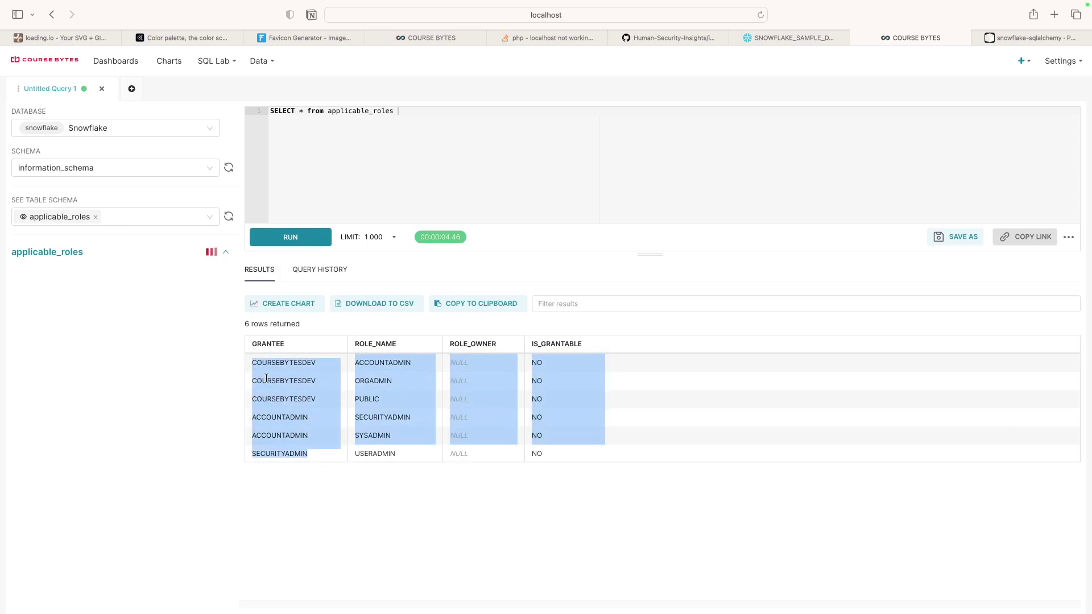
{"action": "left_click", "coordinate": [270, 378]}
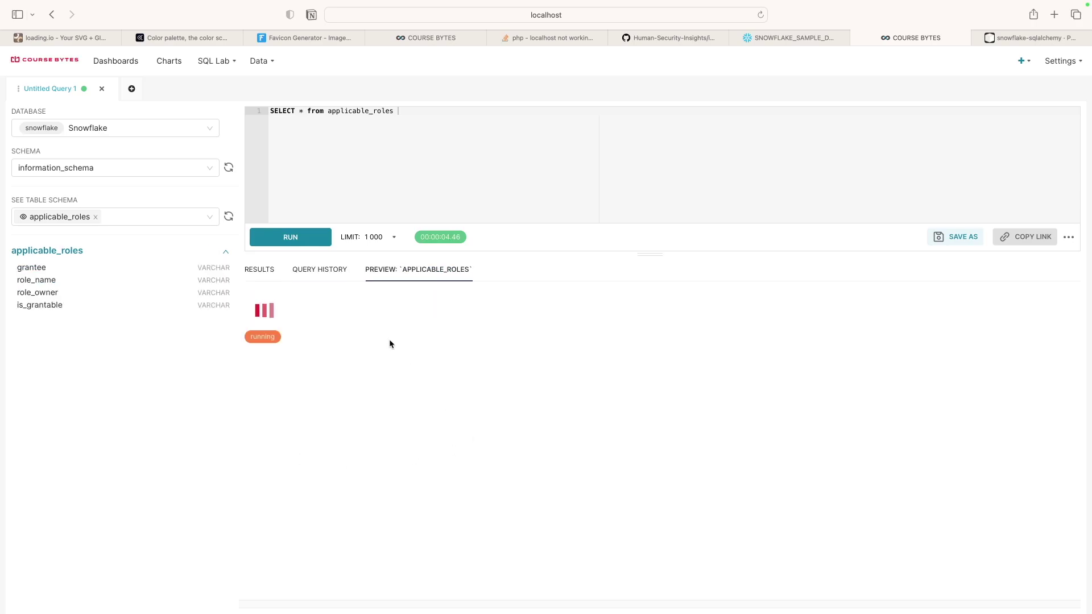
{"action": "left_click", "coordinate": [333, 271]}
{"action": "left_click", "coordinate": [260, 270]}
{"action": "left_click", "coordinate": [266, 274]}
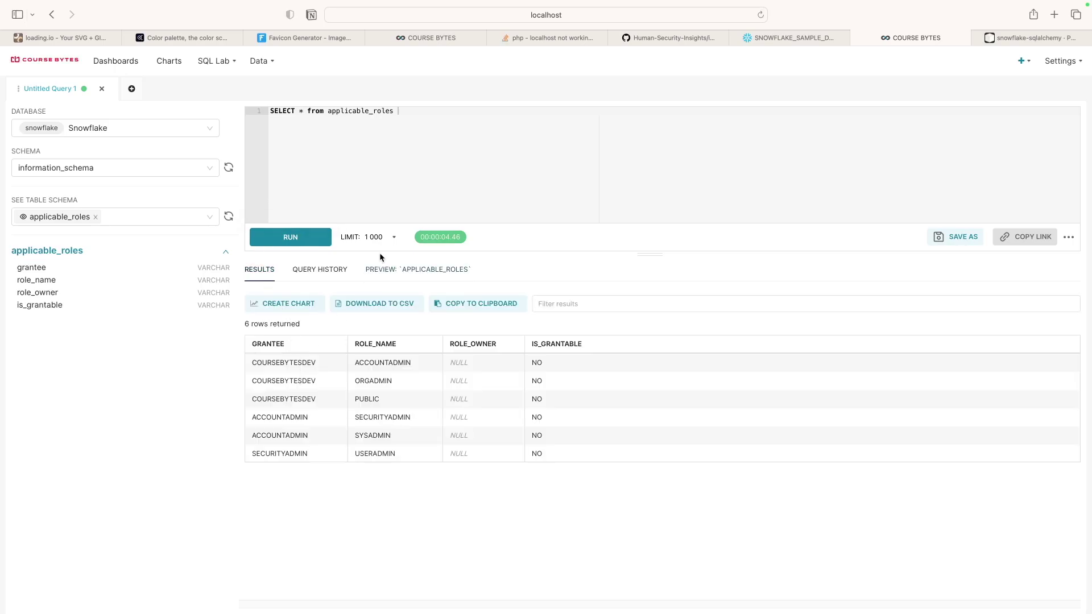
Step: Show the APPLICABLE_ROLES preview and set the row limit to 10
{"action": "left_click", "coordinate": [395, 277]}
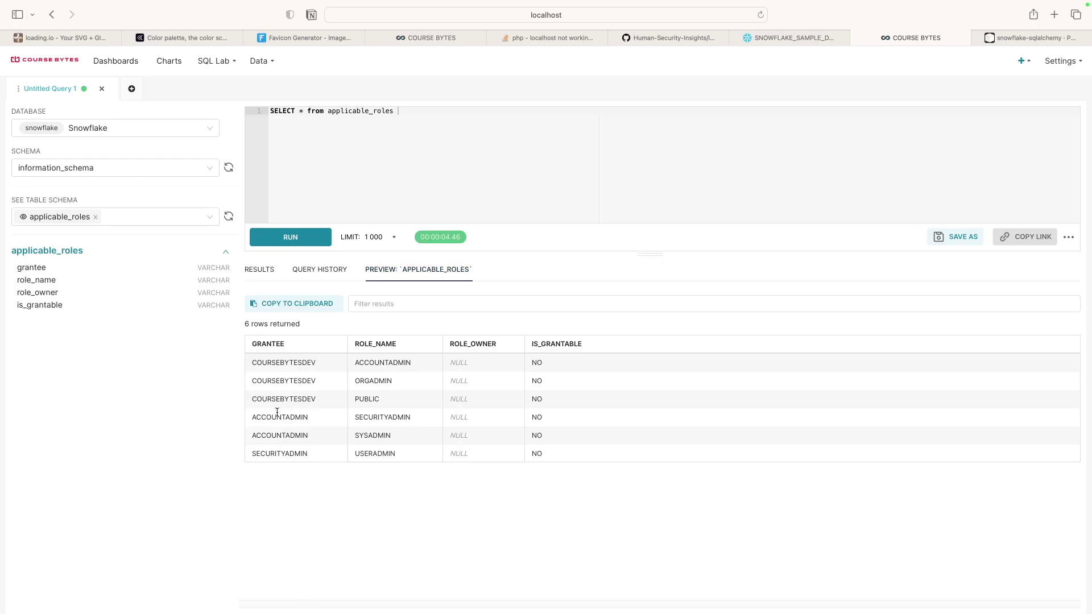
{"action": "left_click", "coordinate": [387, 240]}
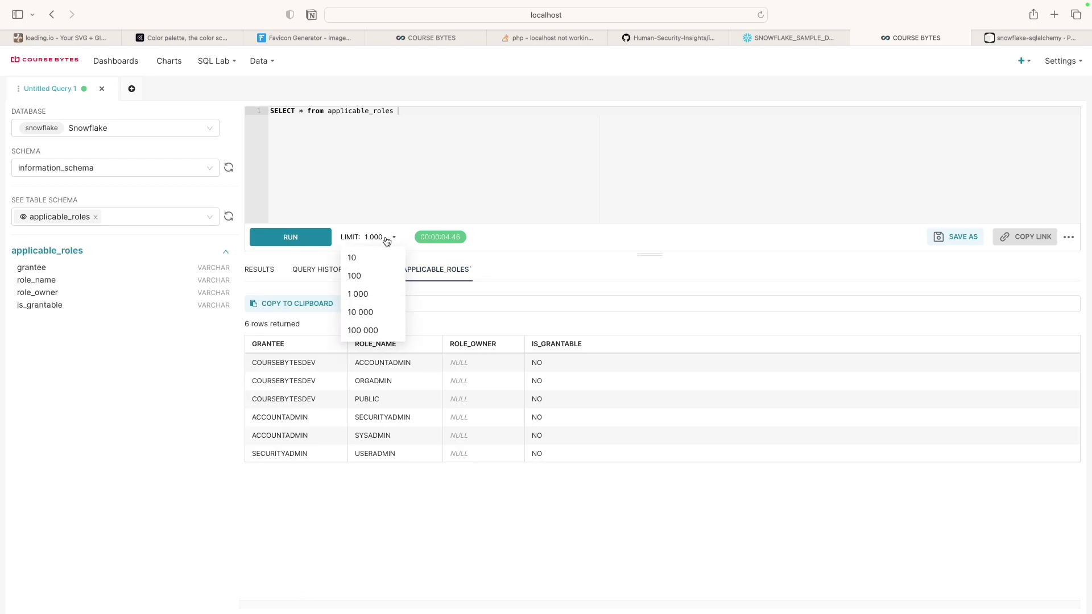
{"action": "left_click", "coordinate": [354, 257]}
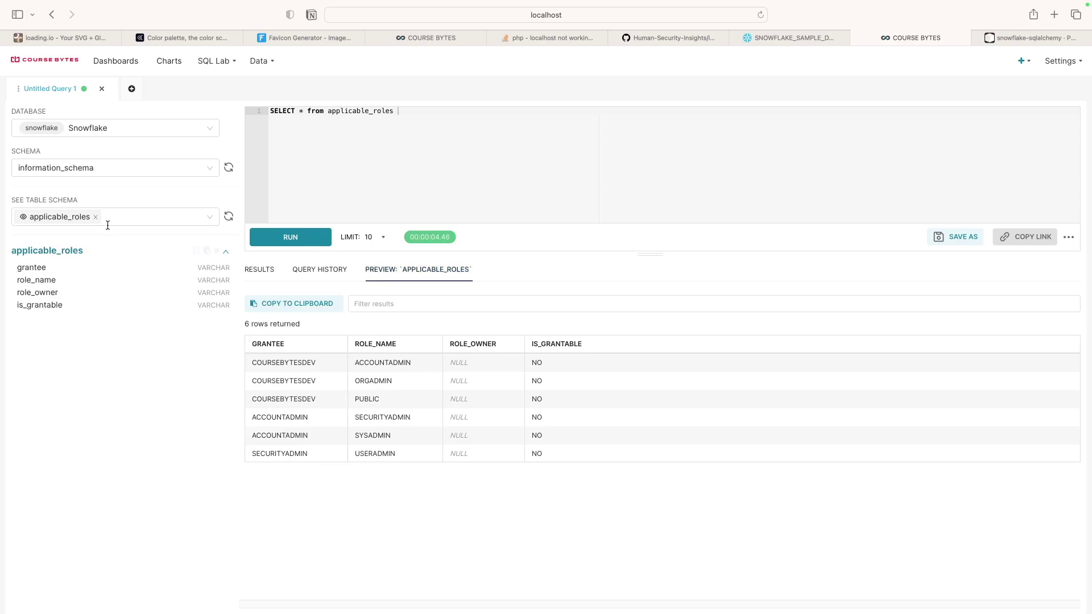
Step: Replace applicable_roles with databases in See Table Schema and rerun the query
{"action": "left_click", "coordinate": [135, 222]}
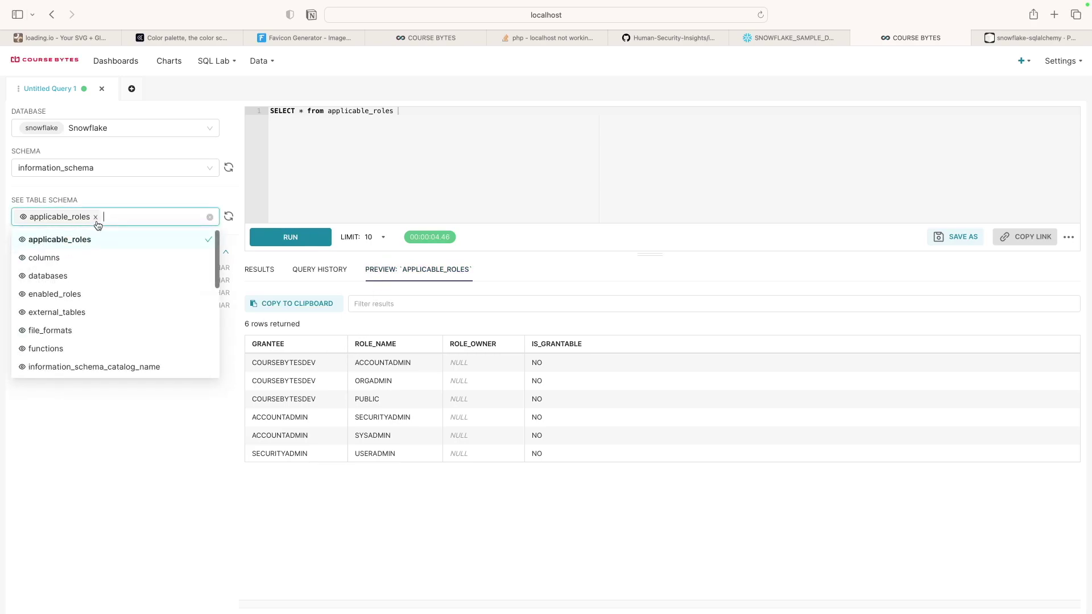
{"action": "left_click", "coordinate": [66, 279]}
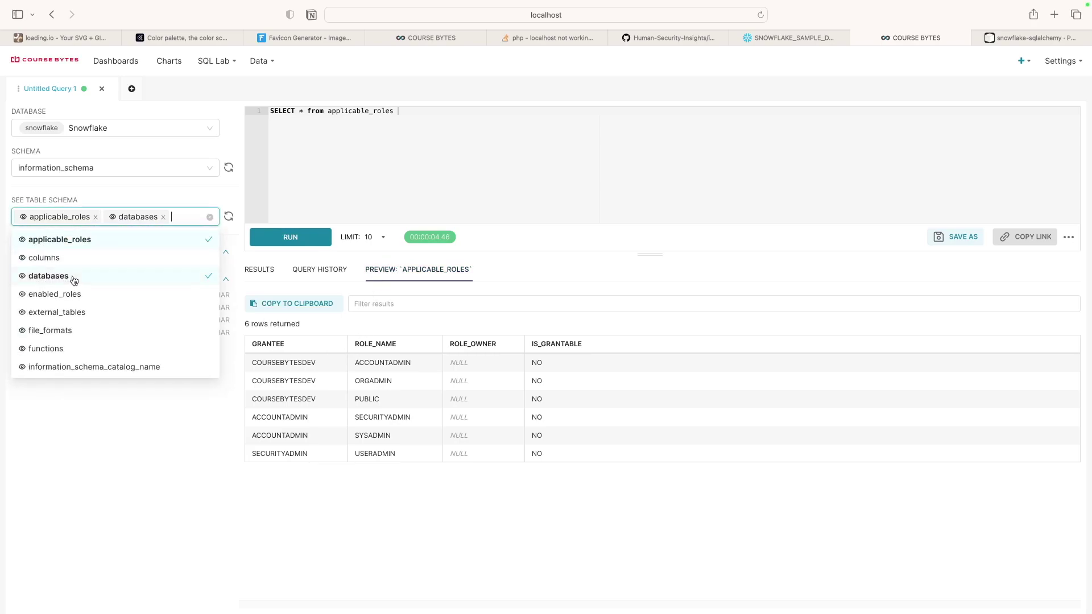
{"action": "left_click", "coordinate": [114, 203]}
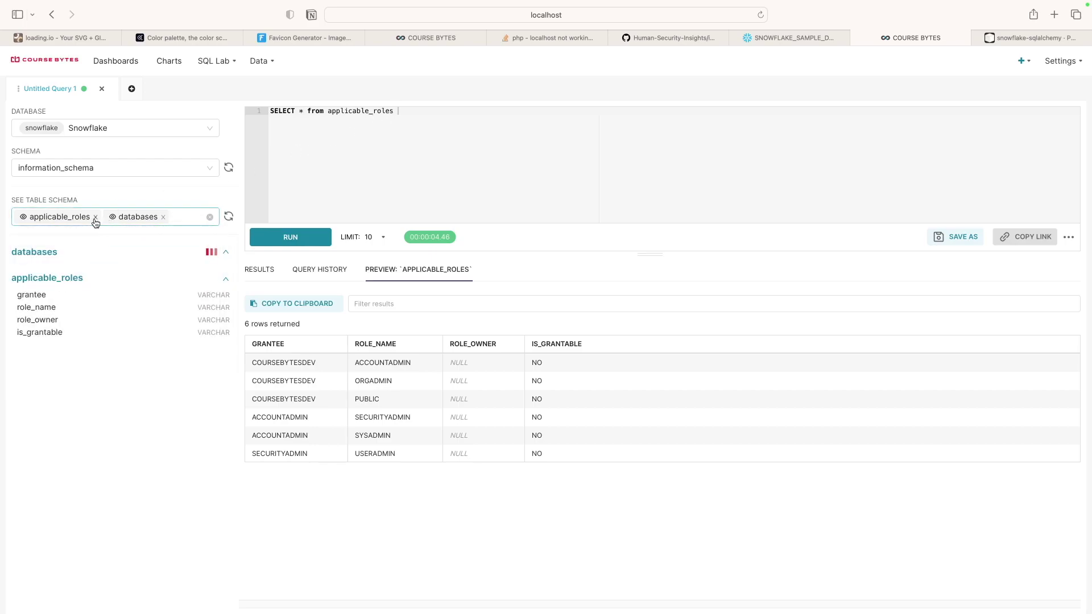
{"action": "left_click", "coordinate": [95, 217]}
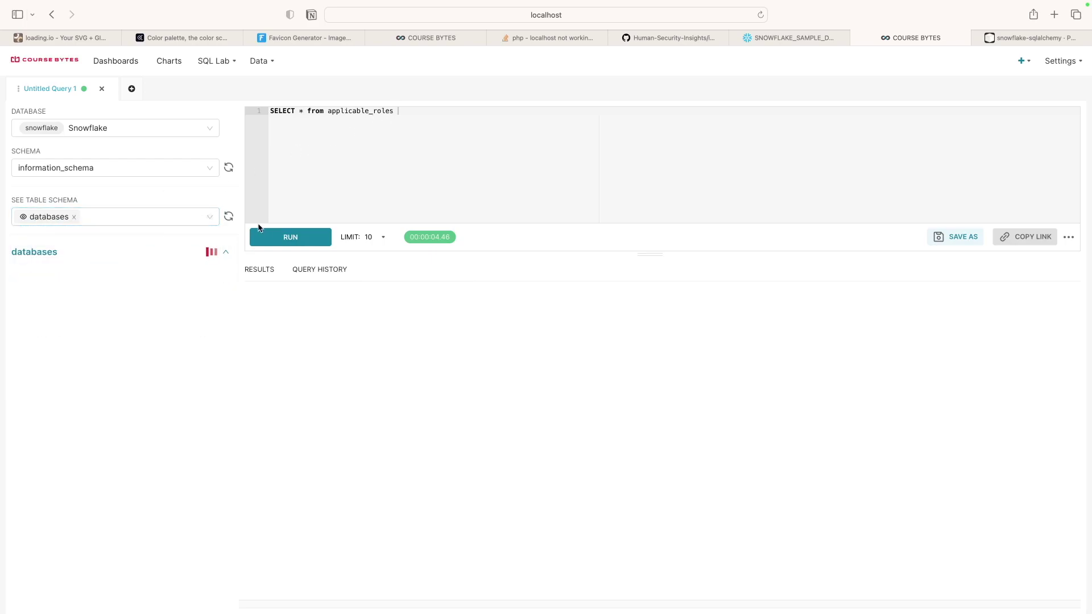
{"action": "left_click", "coordinate": [287, 239]}
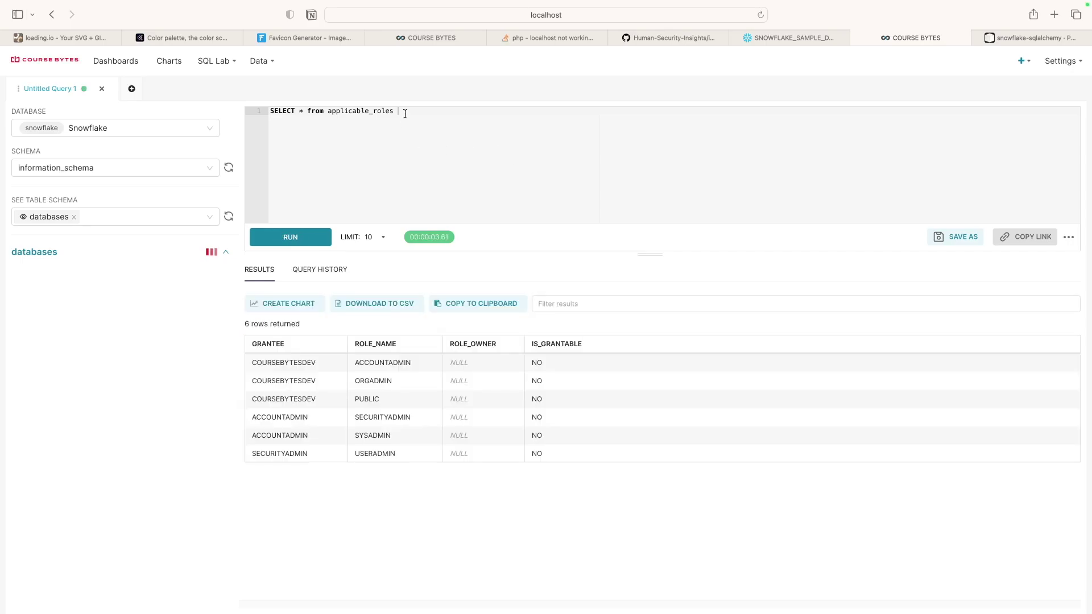
Step: Change the query to SELECT * from databases and run it
{"action": "left_click_drag", "start_coordinate": [406, 113], "coordinate": [326, 110]}
{"action": "type", "text": "d"}
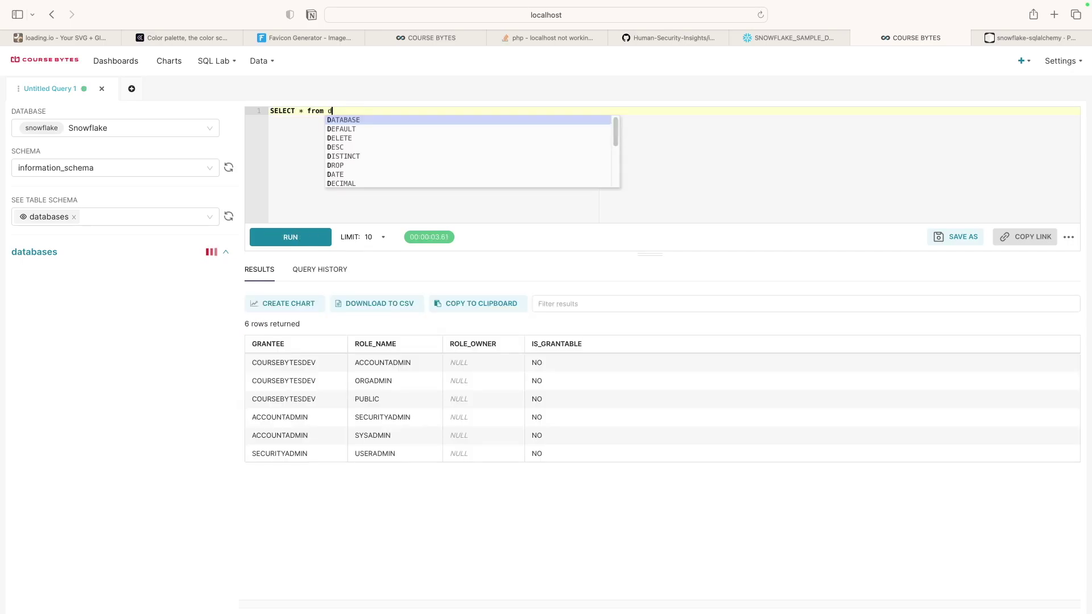
{"action": "type", "text": "ata"}
{"action": "left_click", "coordinate": [471, 143]}
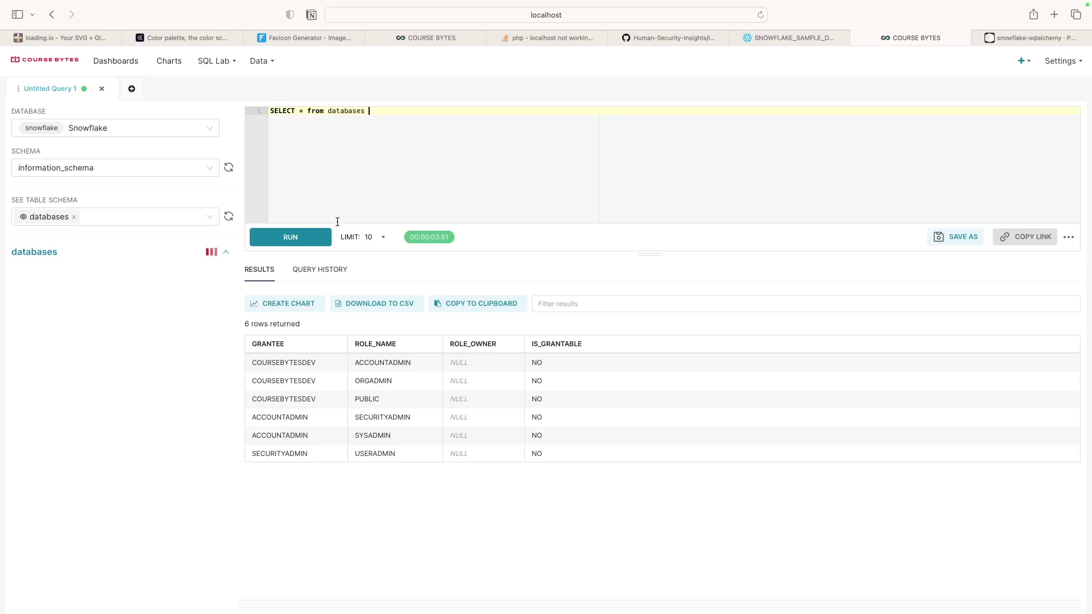
{"action": "left_click", "coordinate": [312, 238]}
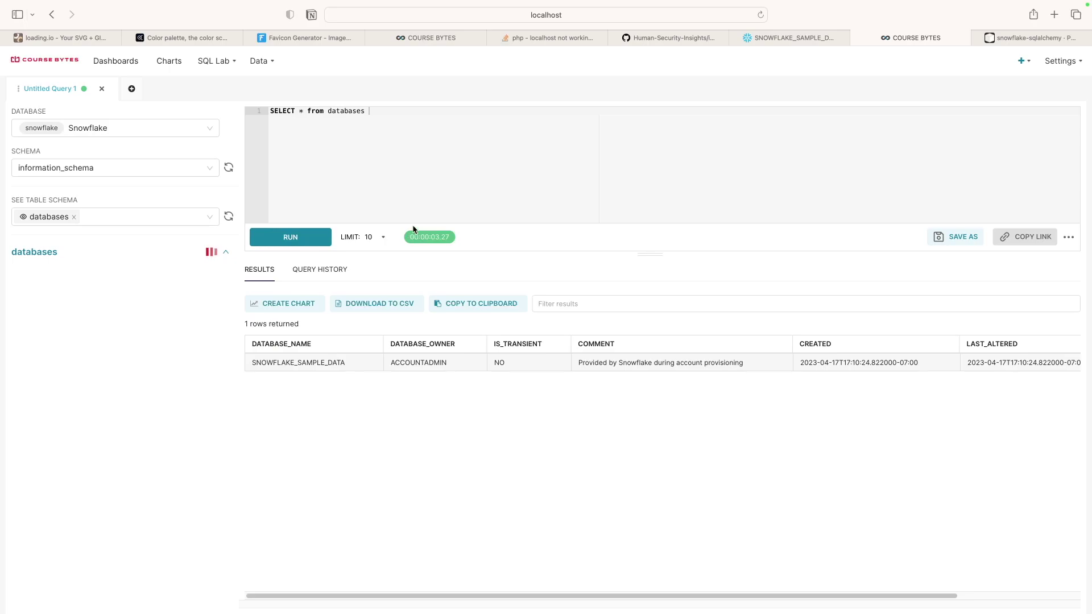
Step: Re-add applicable_roles in See Table Schema, switch the query back to applicable_roles, and run it
{"action": "left_click", "coordinate": [102, 216]}
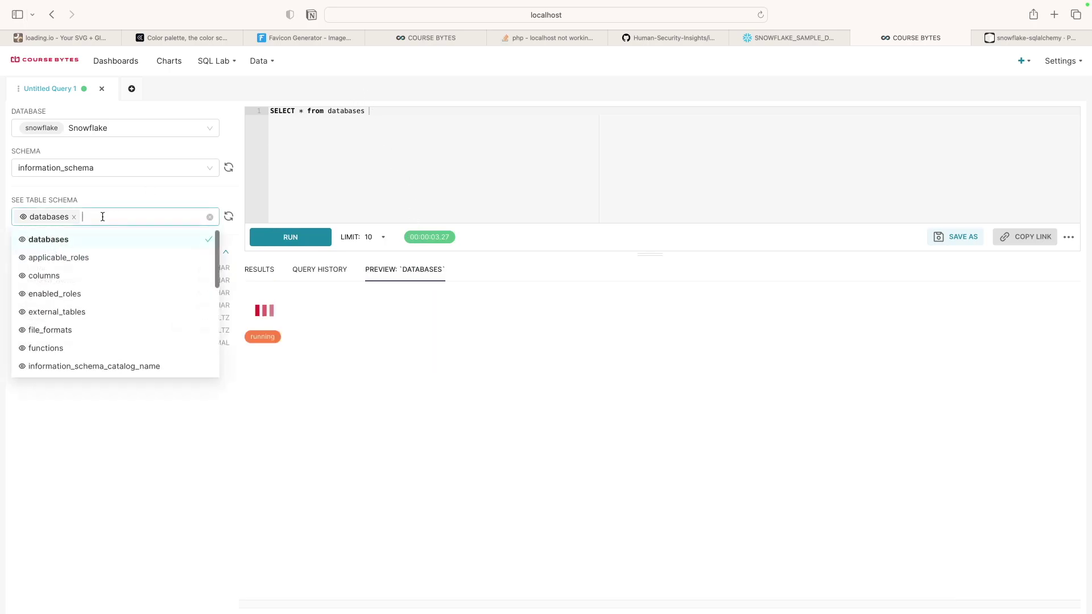
{"action": "left_click", "coordinate": [78, 259]}
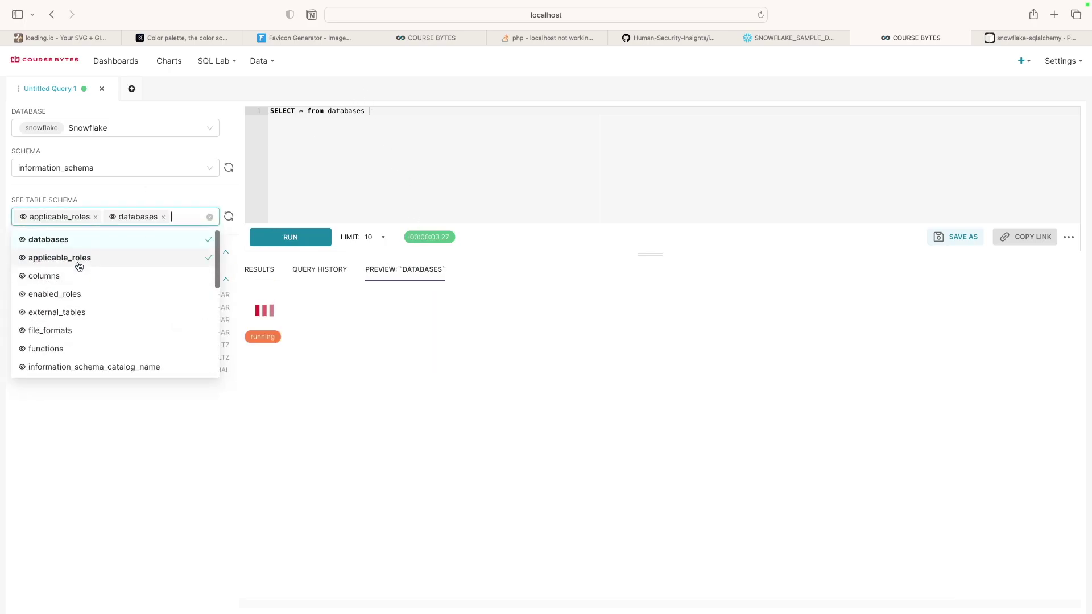
{"action": "left_click", "coordinate": [164, 217]}
{"action": "double_click", "coordinate": [348, 112]}
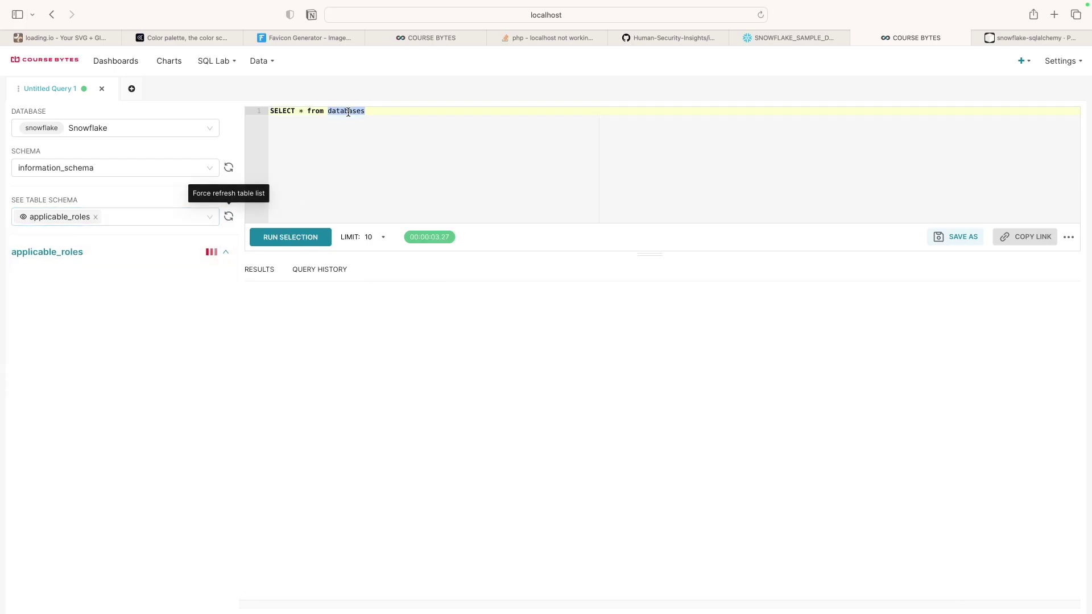
{"action": "type", "text": "applicable_roles"}
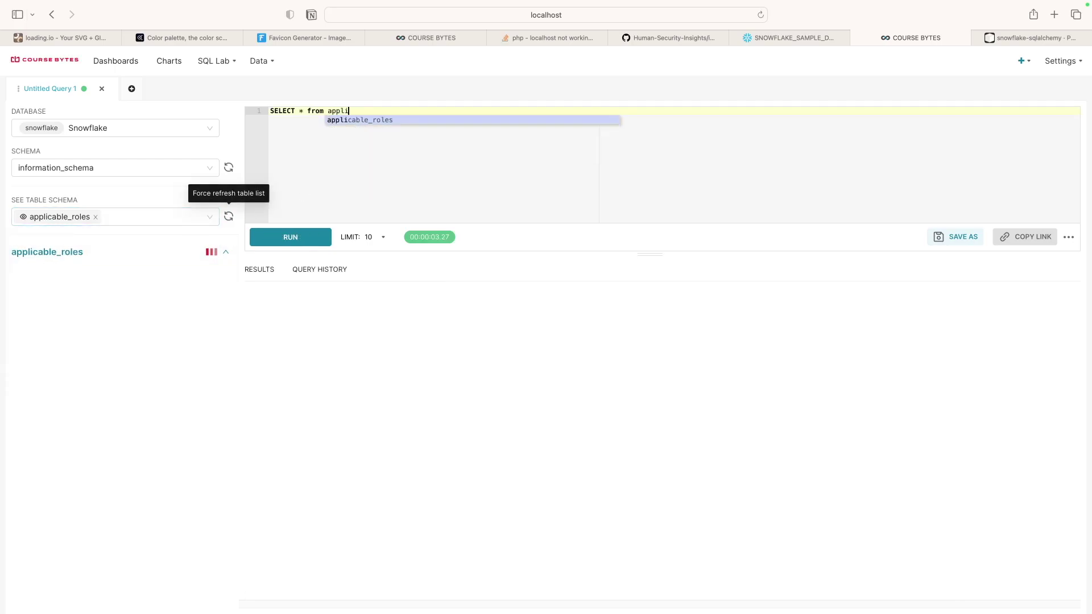
{"action": "left_click", "coordinate": [290, 237]}
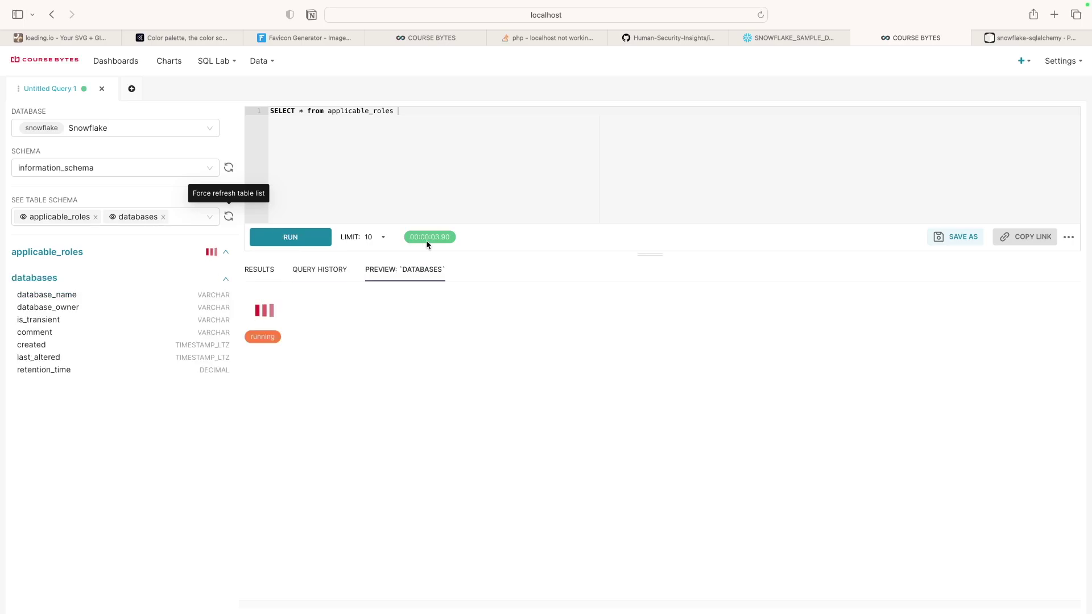
Step: View the 6 returned role rows in the Results tab
{"action": "left_click", "coordinate": [267, 271]}
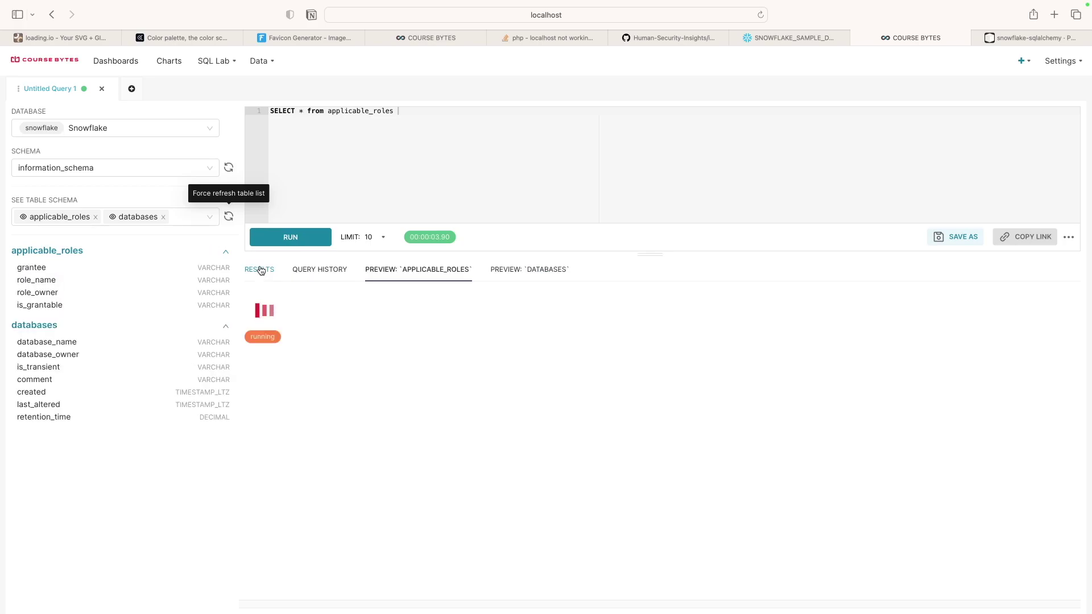
{"action": "left_click", "coordinate": [262, 270]}
{"action": "left_click", "coordinate": [262, 270]}
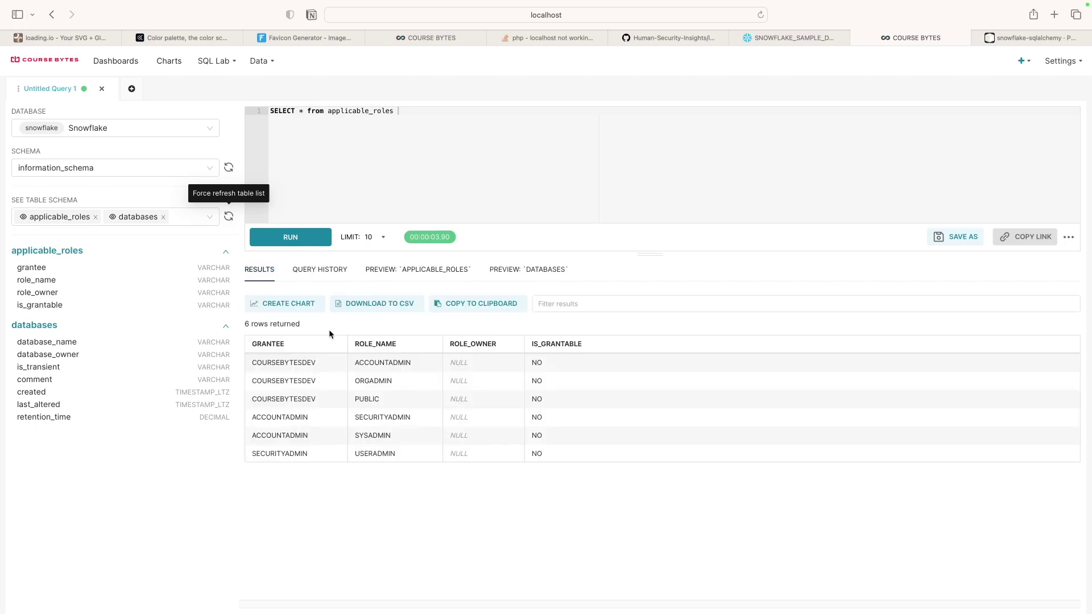
{"action": "left_click_drag", "start_coordinate": [402, 111], "coordinate": [267, 106]}
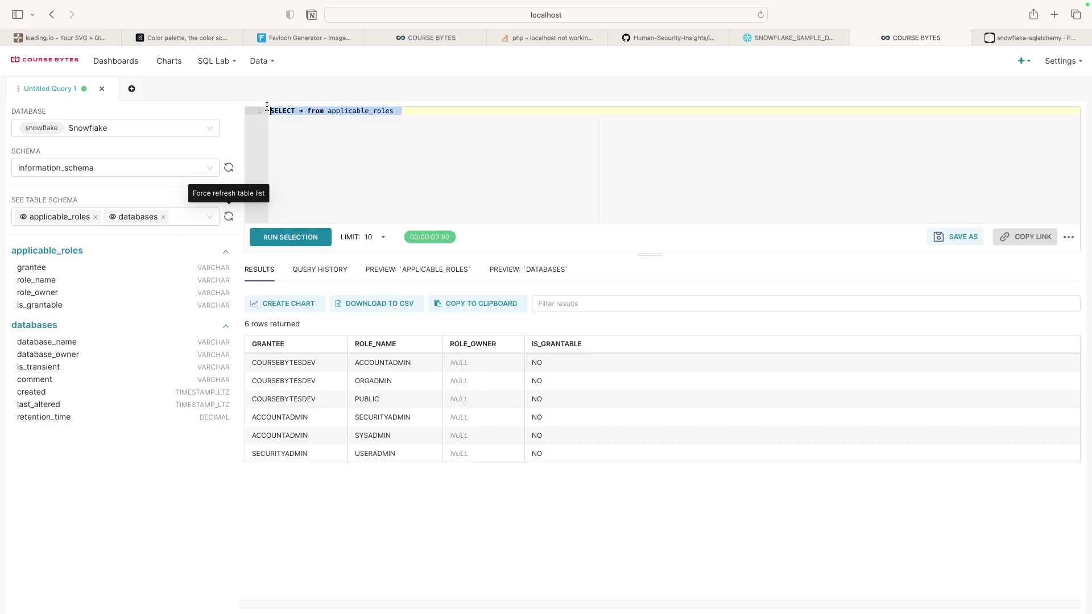
{"action": "left_click", "coordinate": [316, 126]}
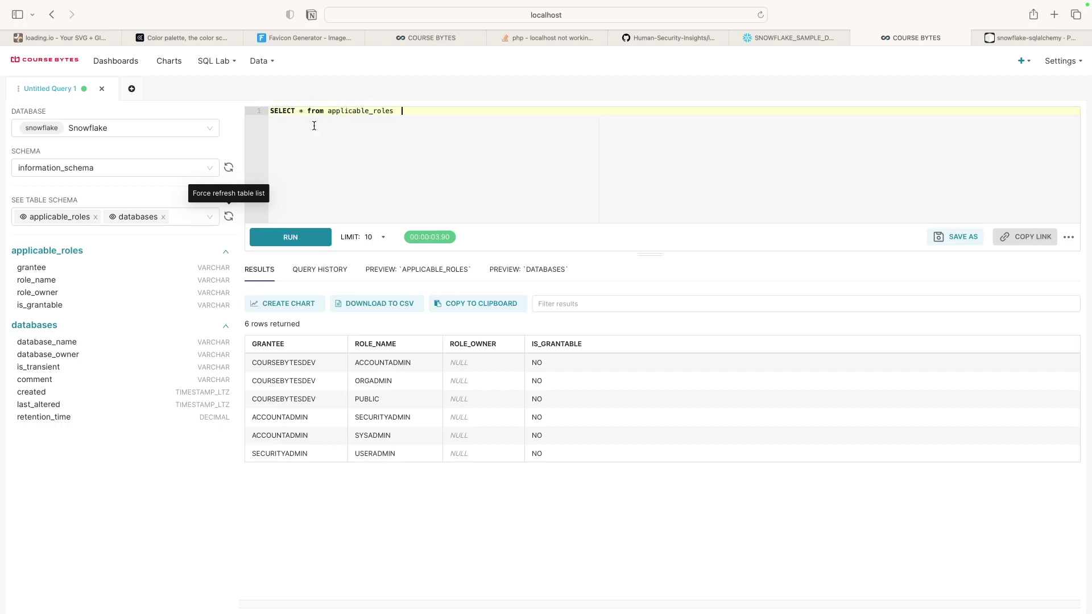